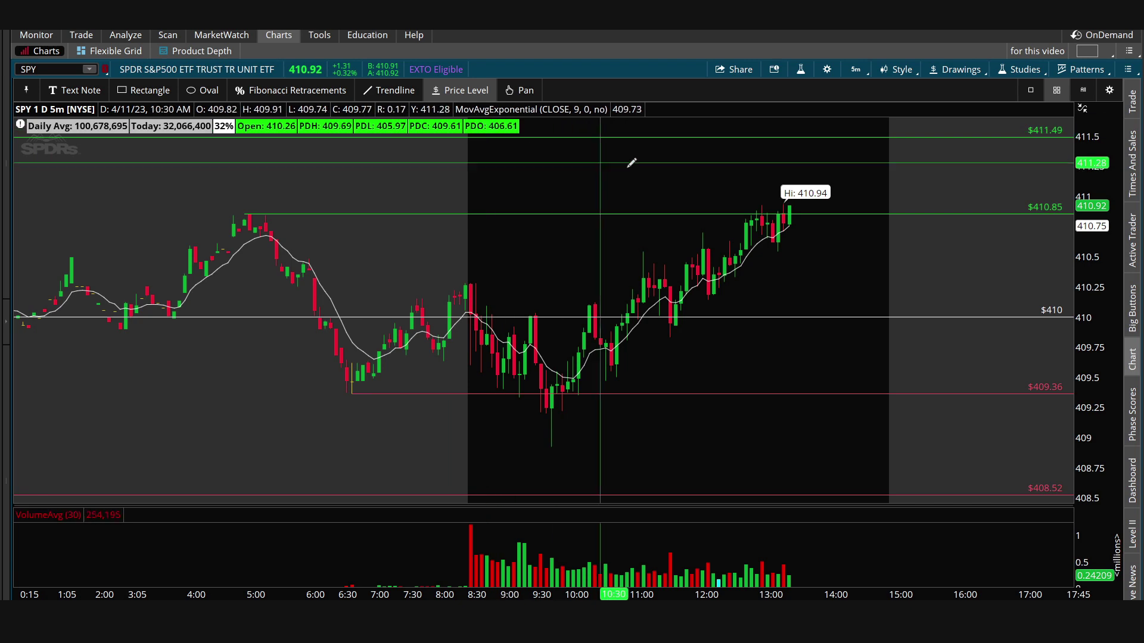
Share the SPY chart as Chart_20230411_2 with a link, then briefly check its studies list.
click(746, 75)
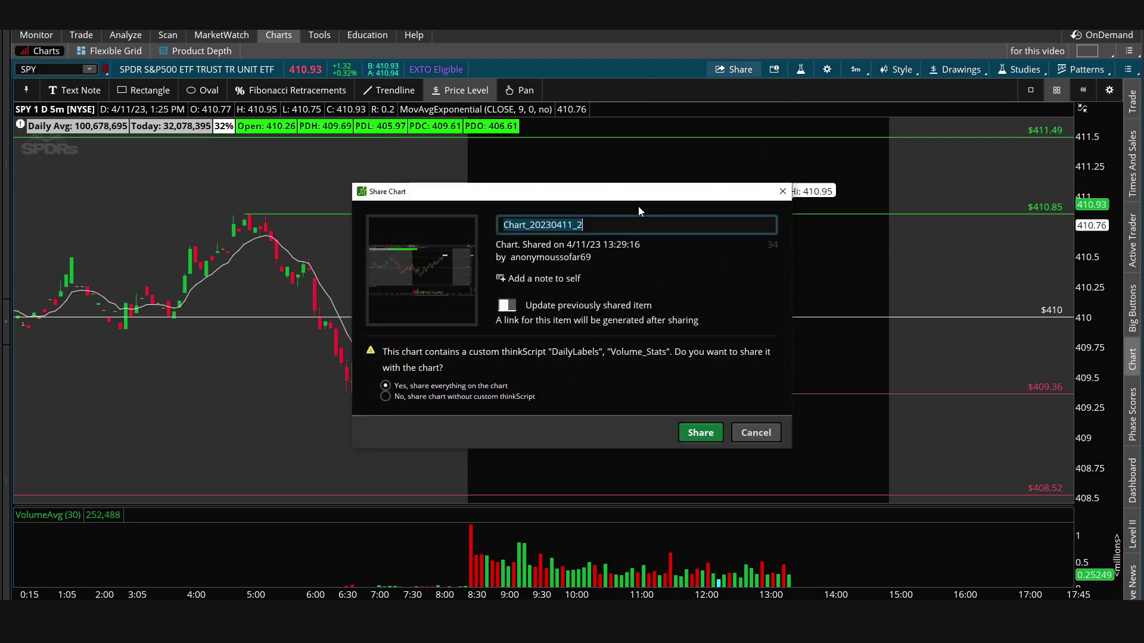
click(701, 437)
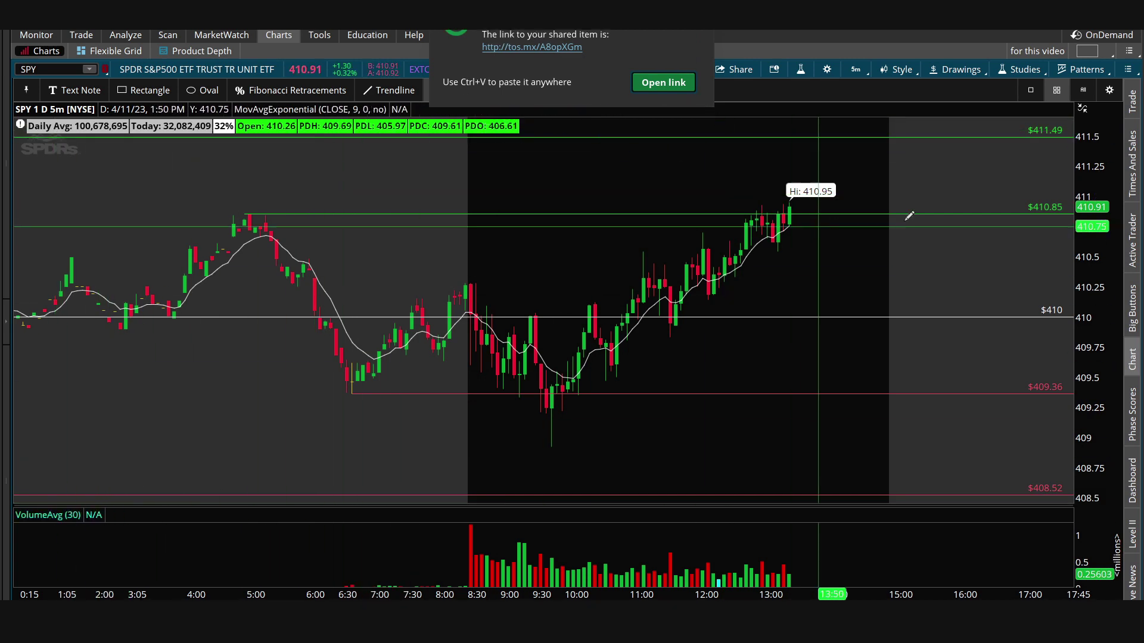
click(801, 70)
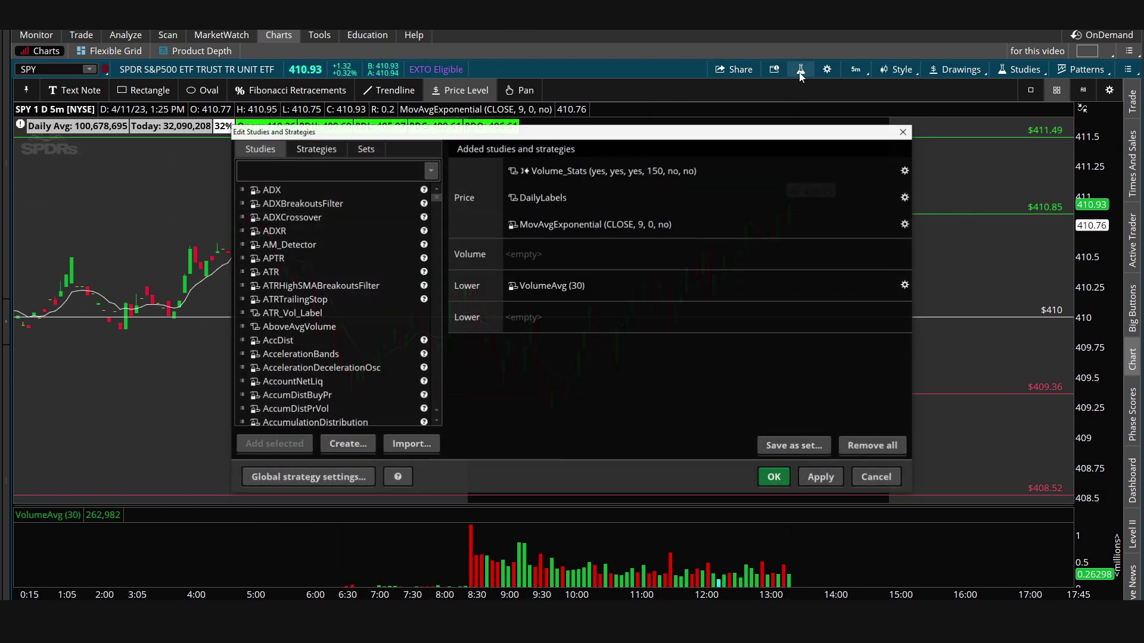
click(904, 131)
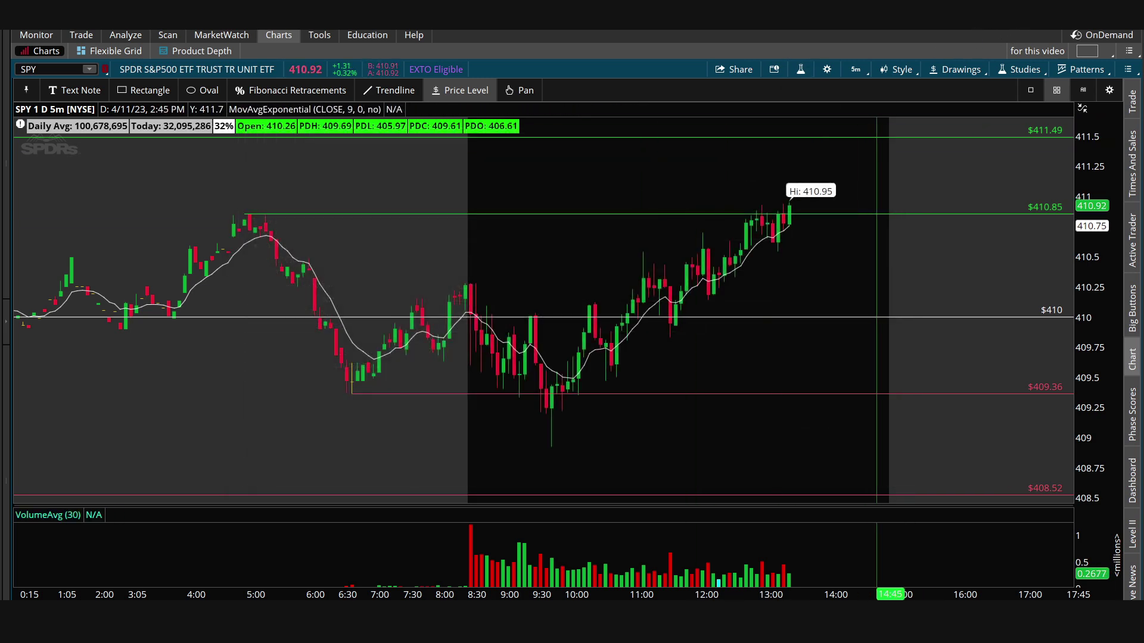
Cancel the Setup > Open shared item dialog without importing, then review the studies list again.
click(1011, 36)
click(992, 59)
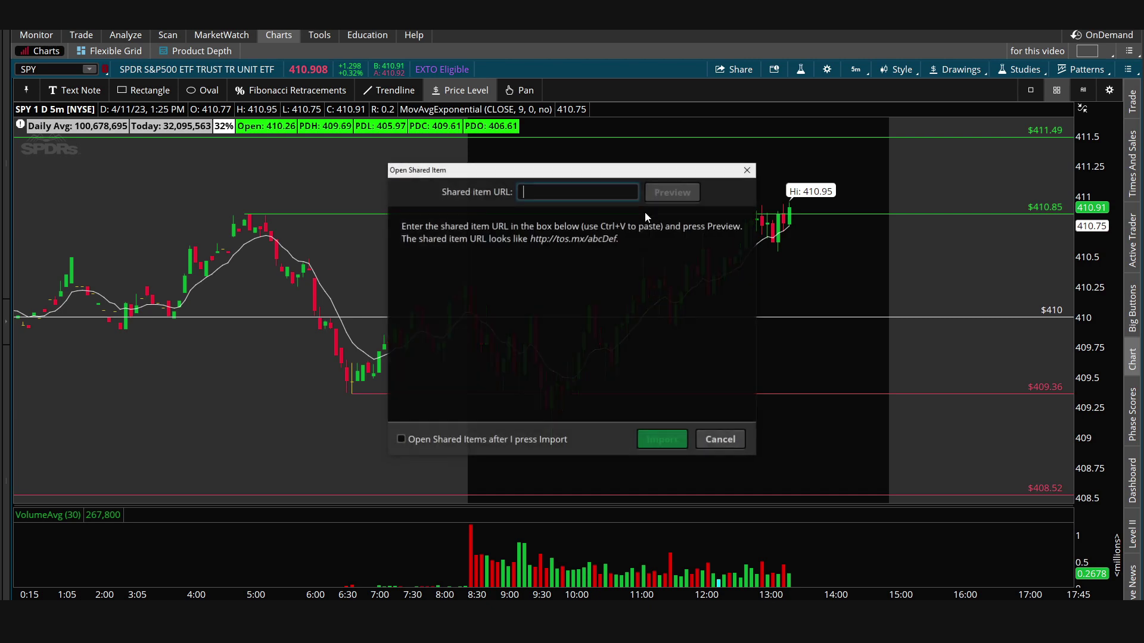
click(739, 175)
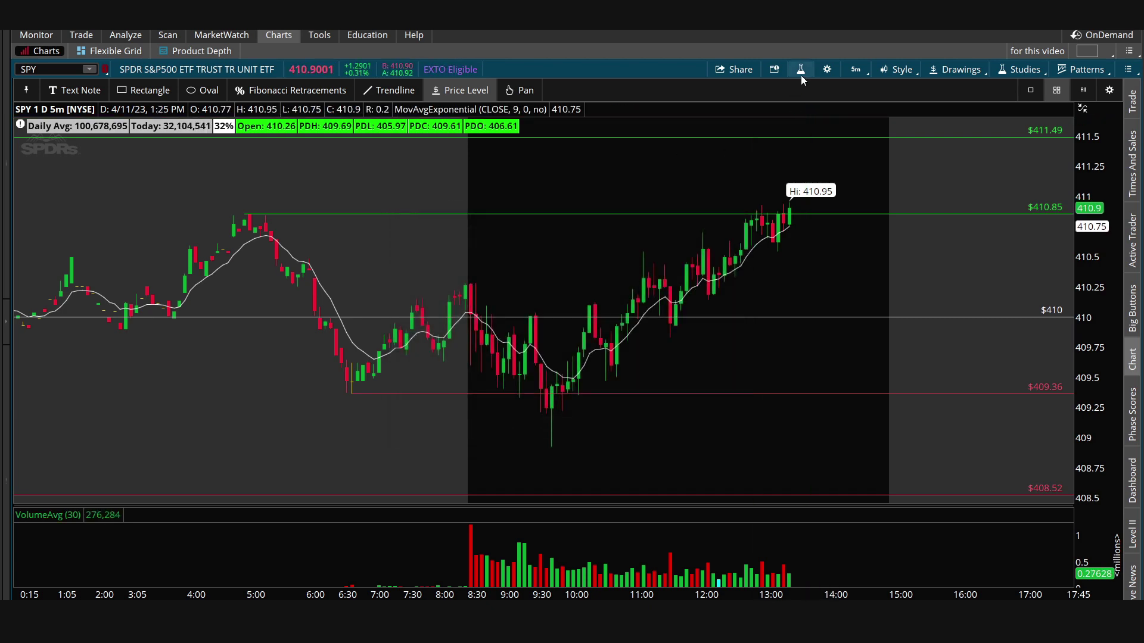
click(800, 70)
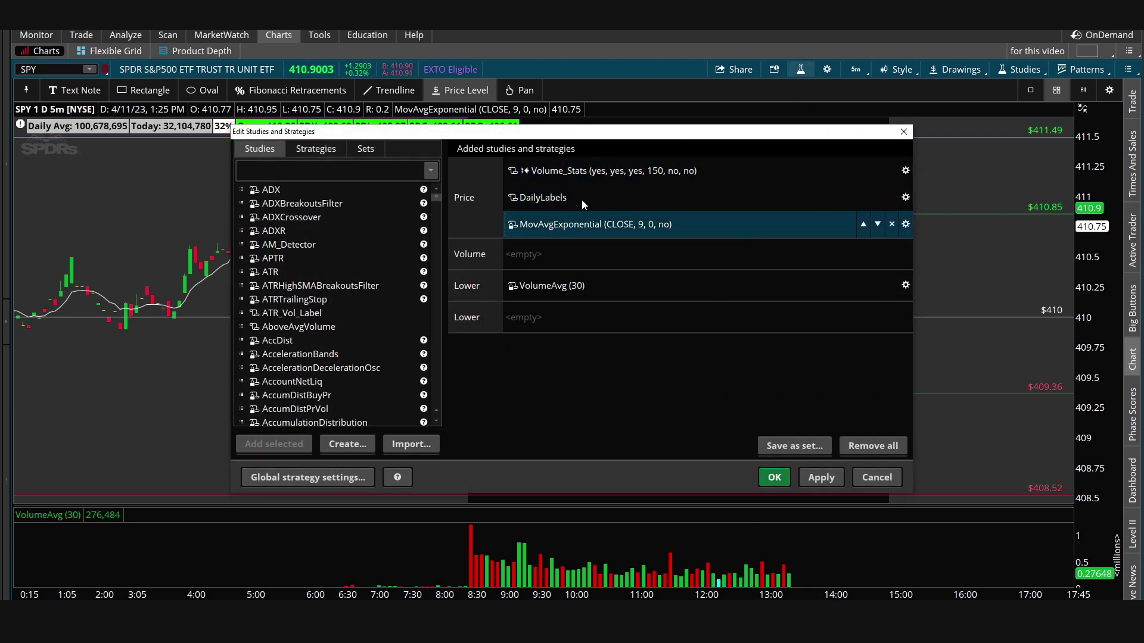
click(904, 136)
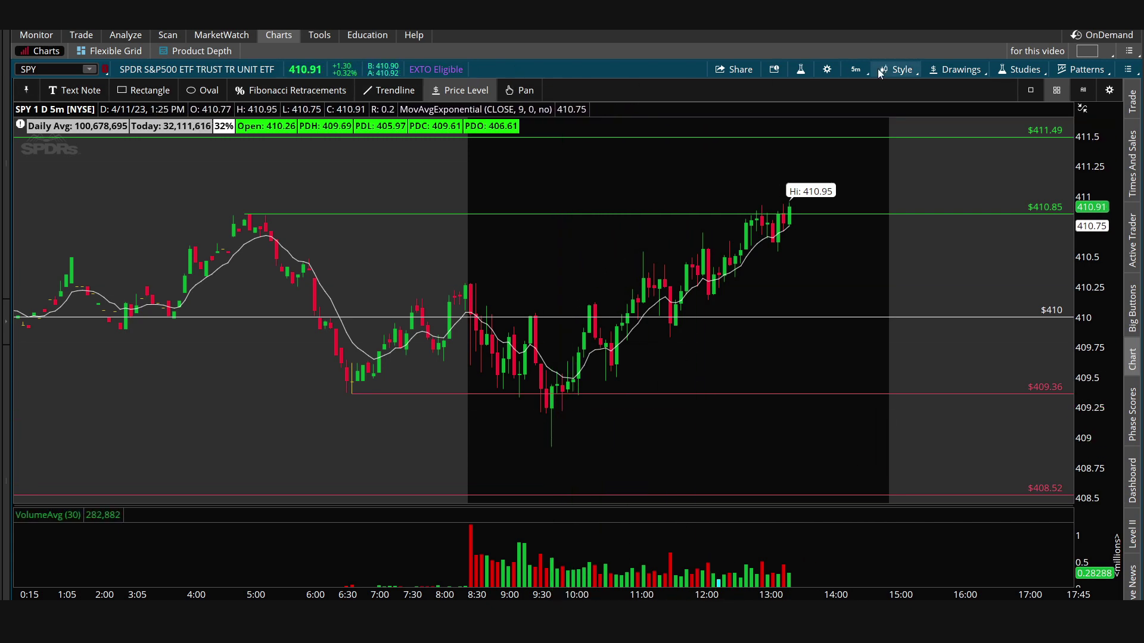
click(828, 69)
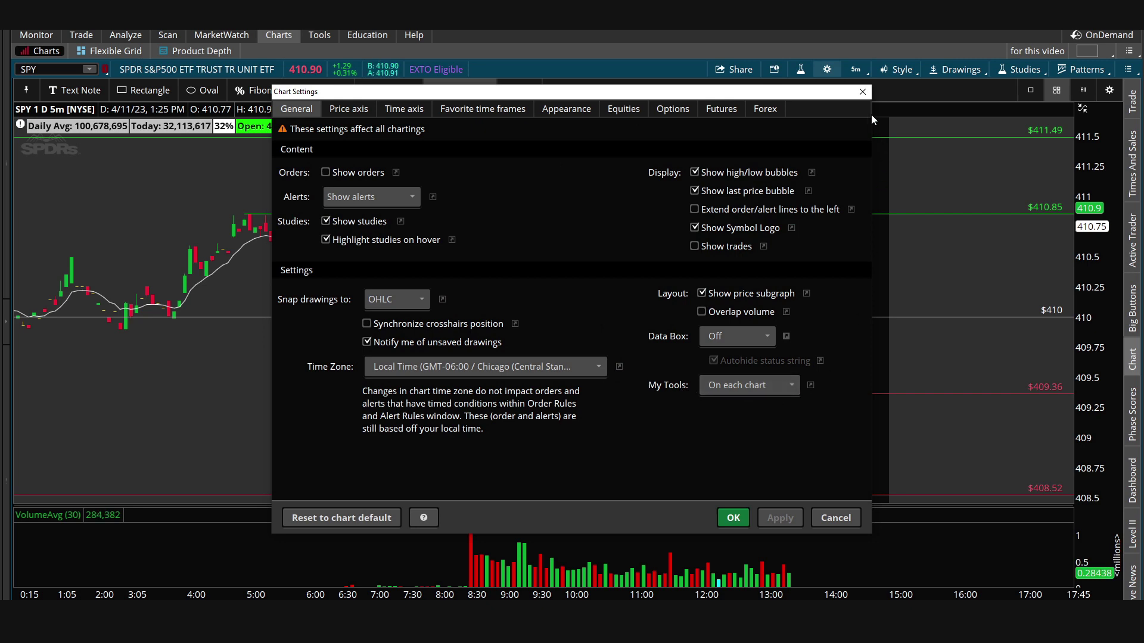
click(863, 92)
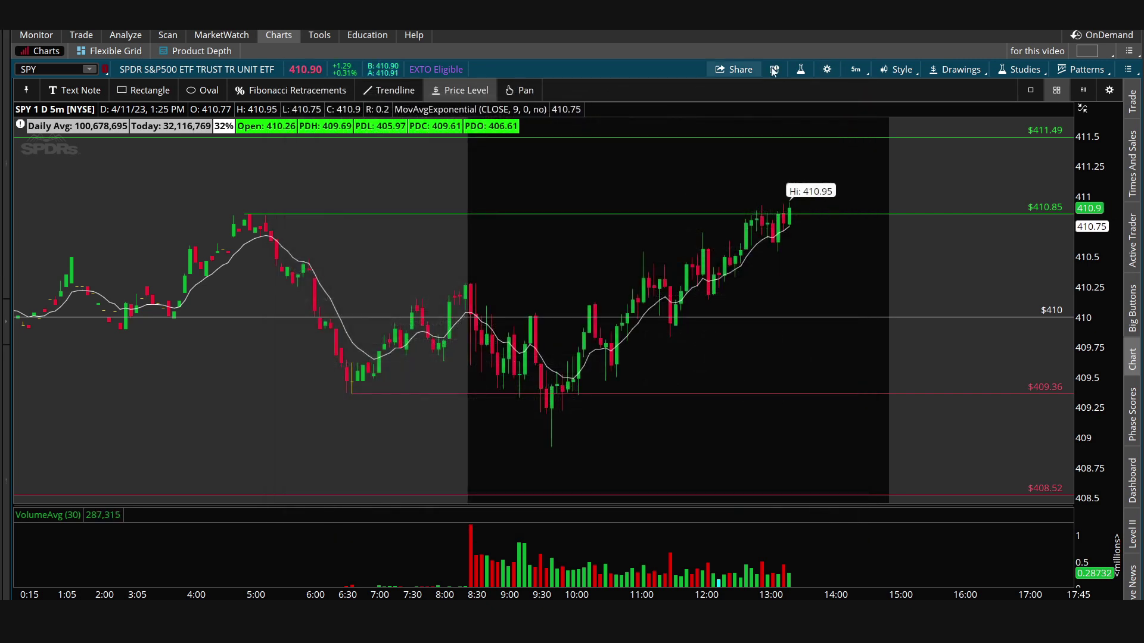
click(828, 70)
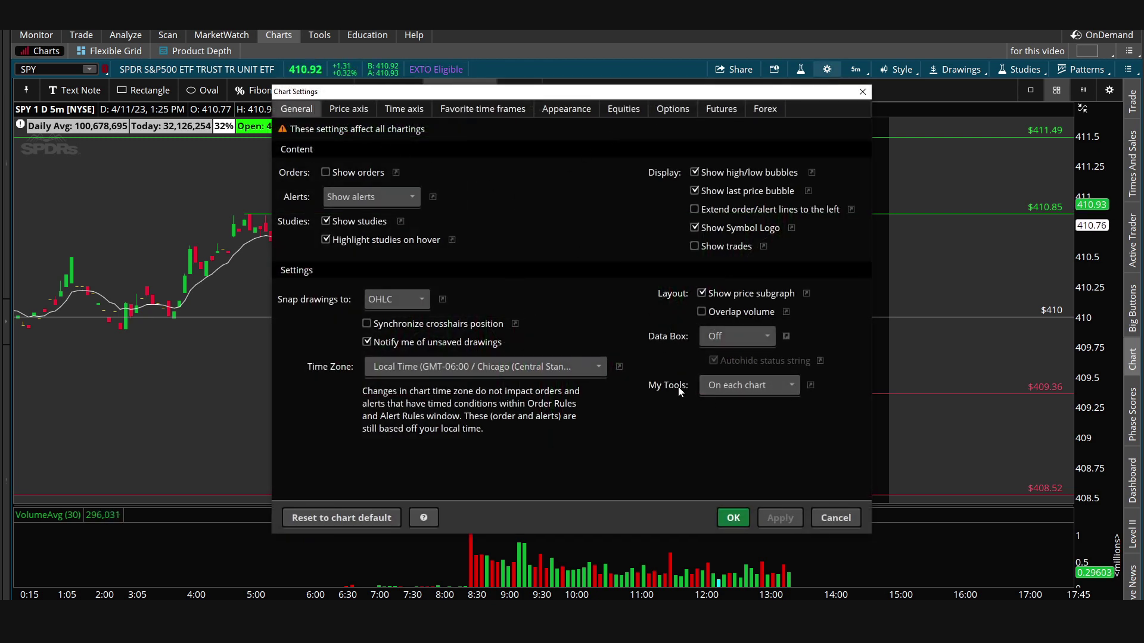
click(777, 384)
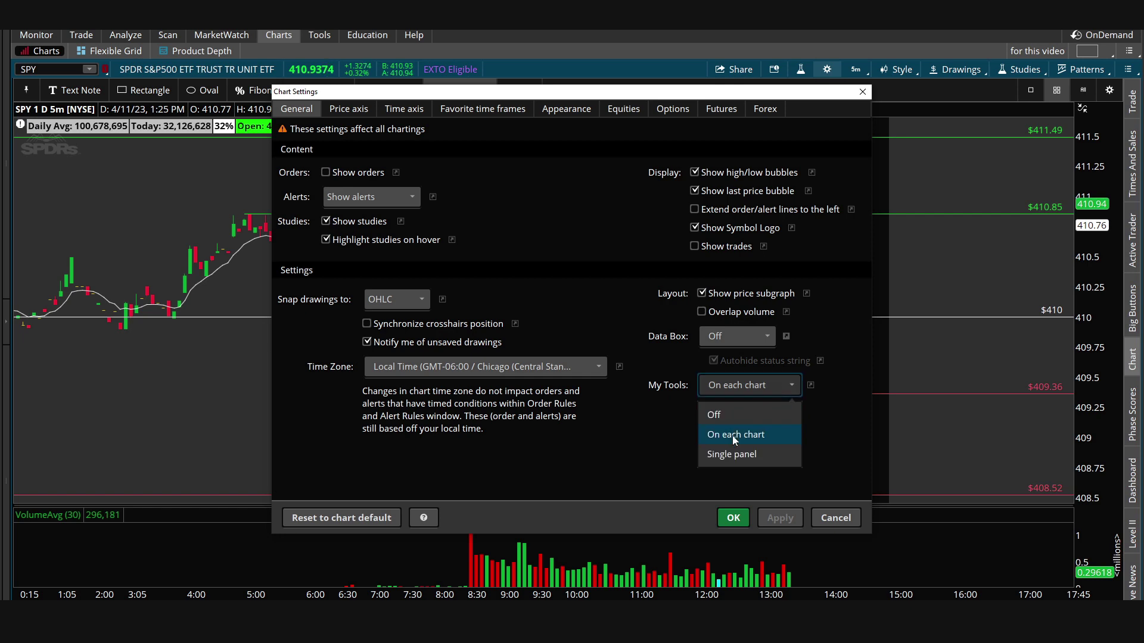
click(733, 436)
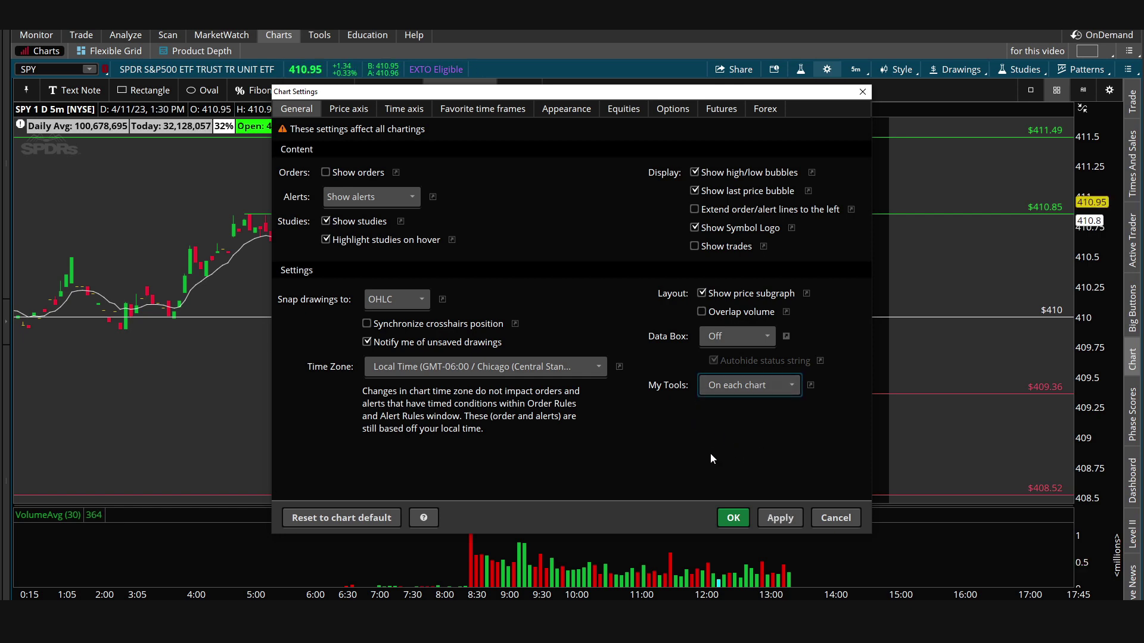
click(836, 518)
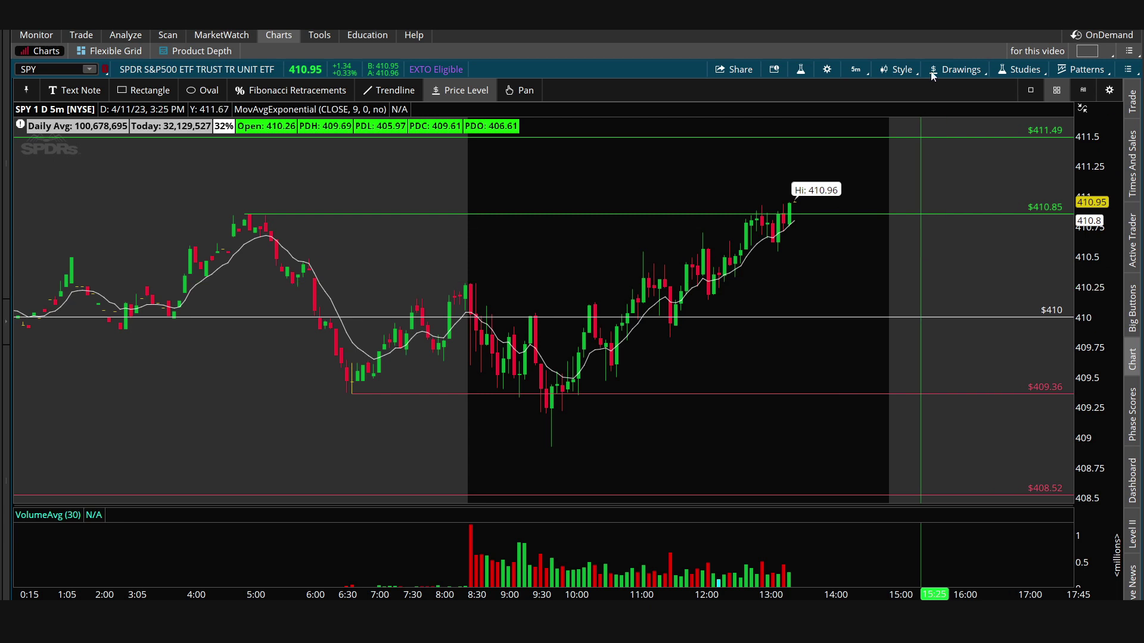
click(1109, 90)
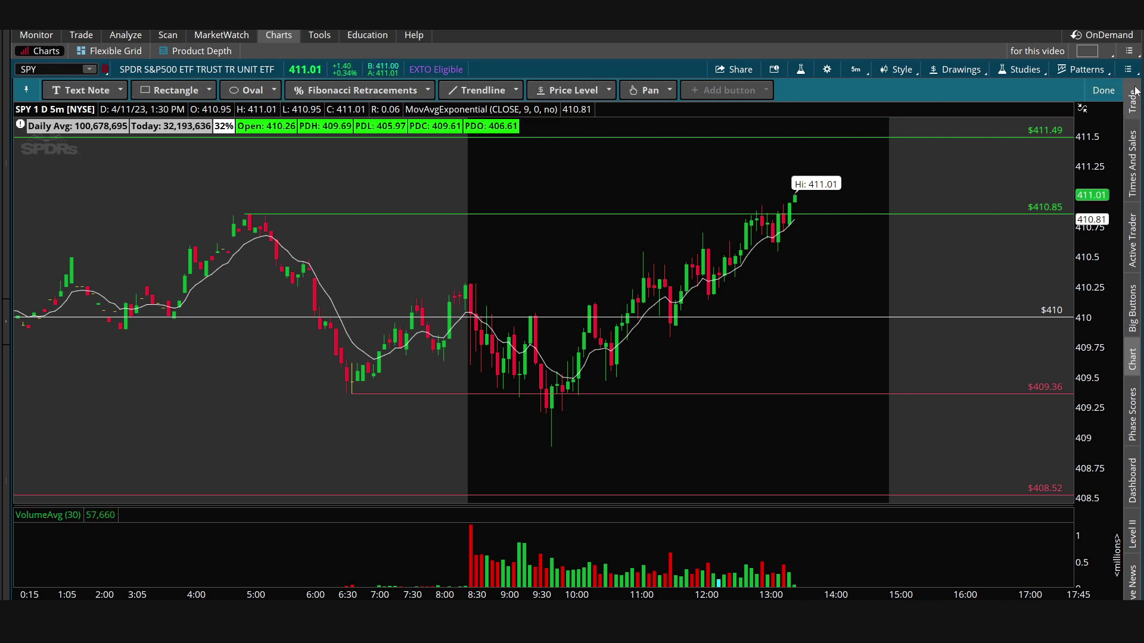
click(1104, 90)
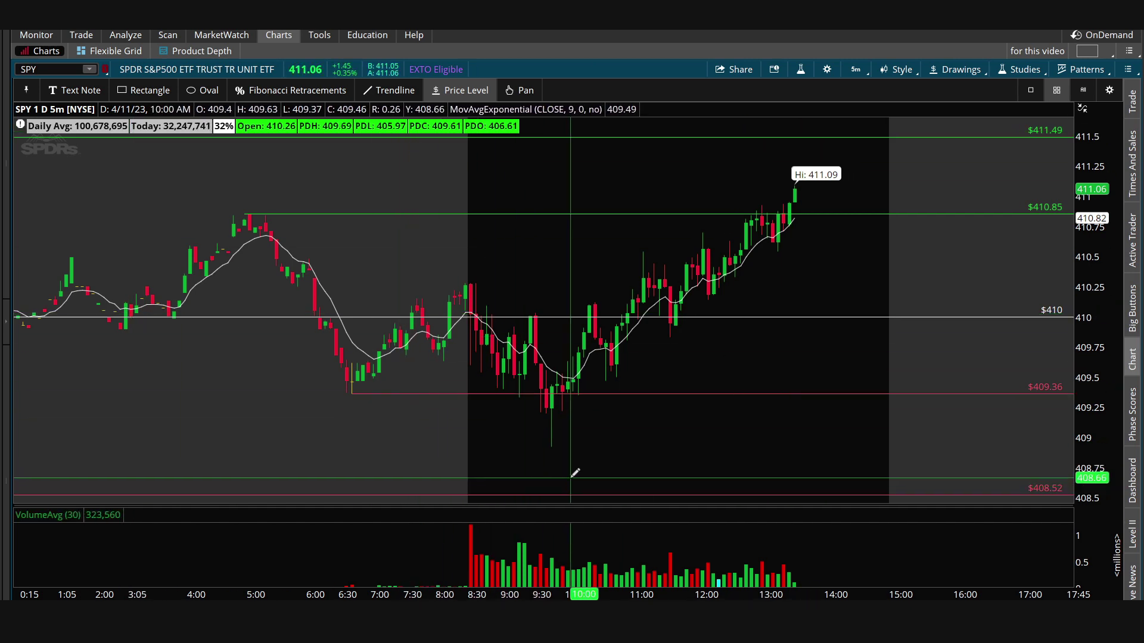
click(827, 69)
click(386, 109)
click(348, 109)
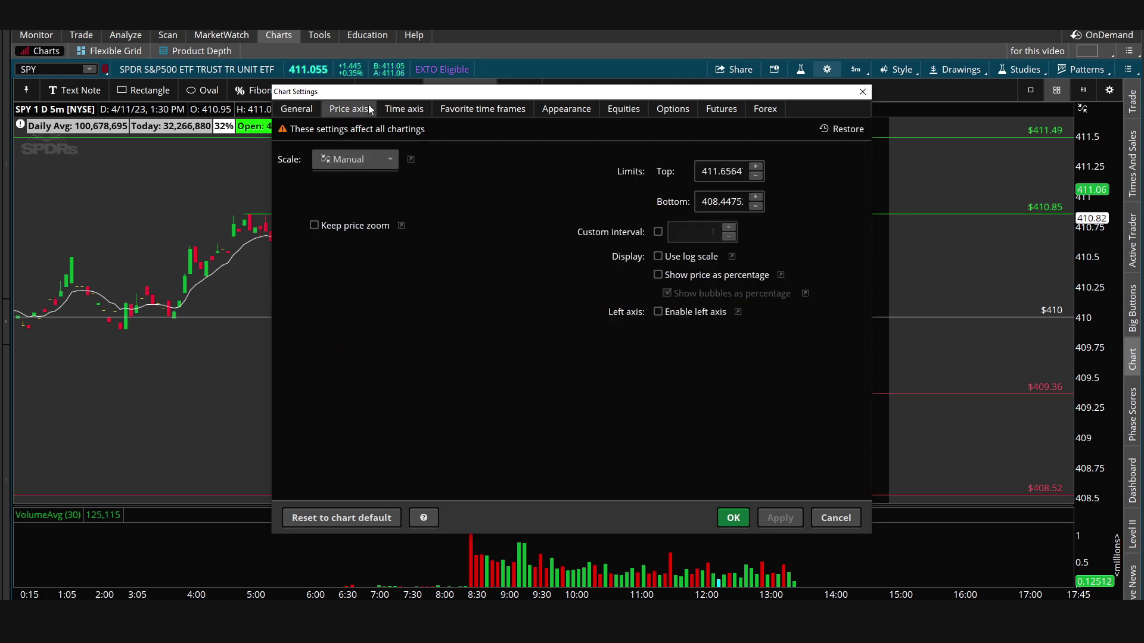
click(566, 109)
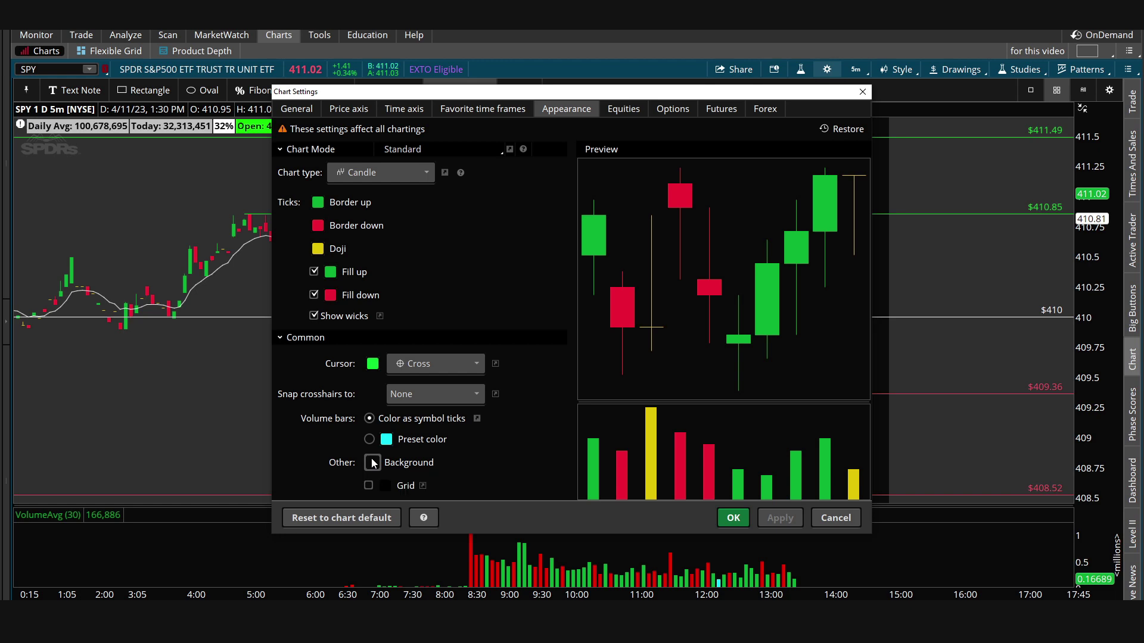
click(374, 463)
click(390, 487)
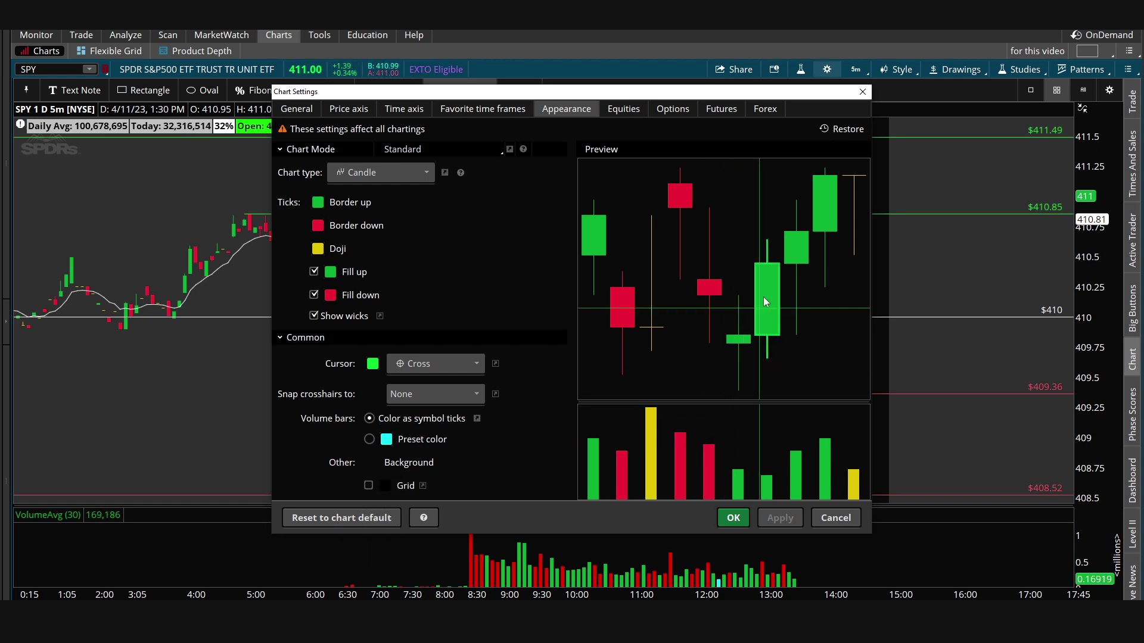
click(862, 91)
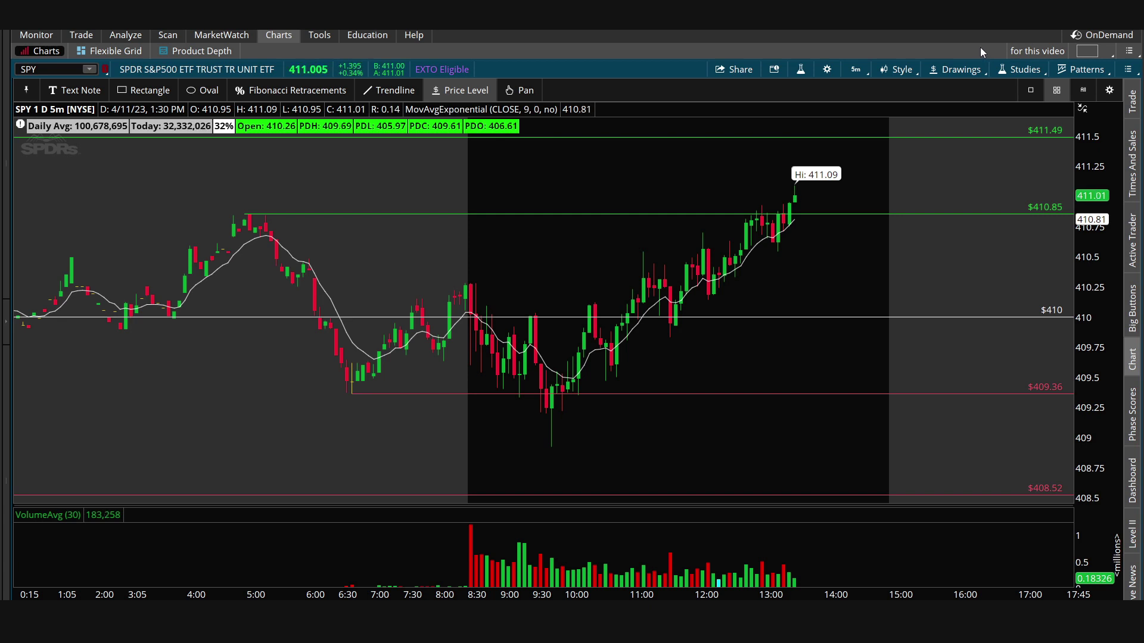
Bring up Application Settings from Setup at the Look and feel page.
click(965, 24)
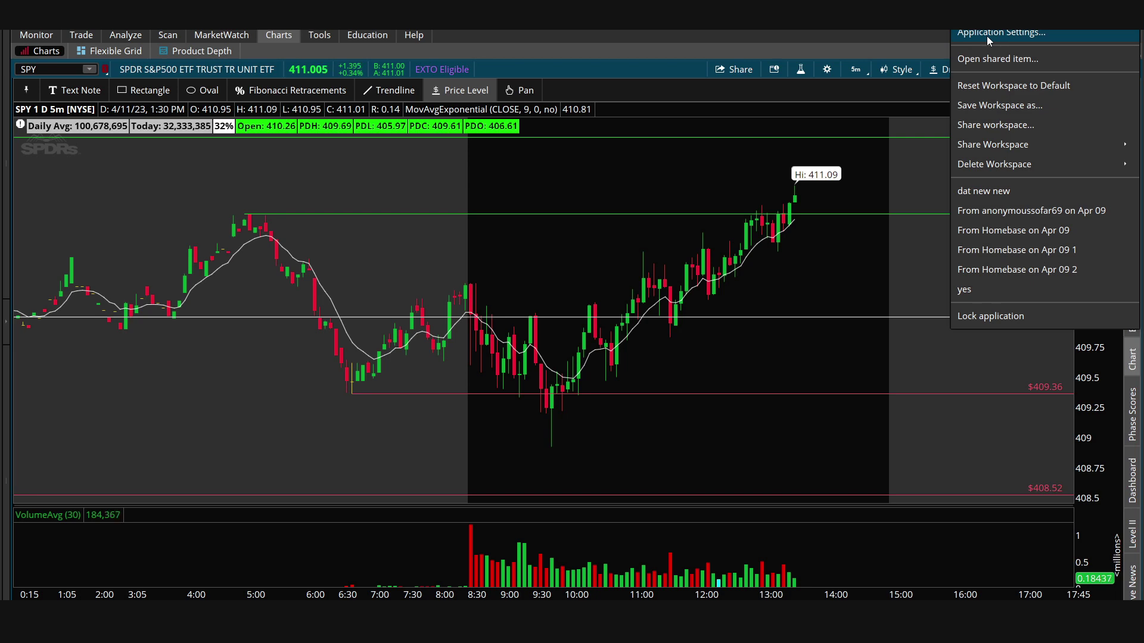
click(986, 35)
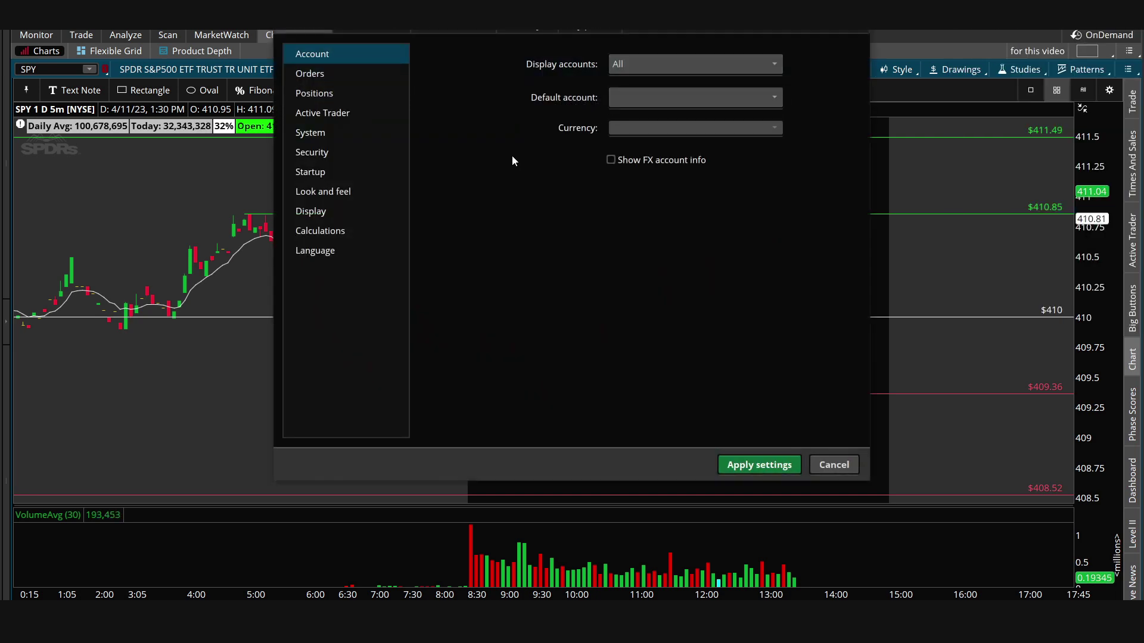
click(349, 196)
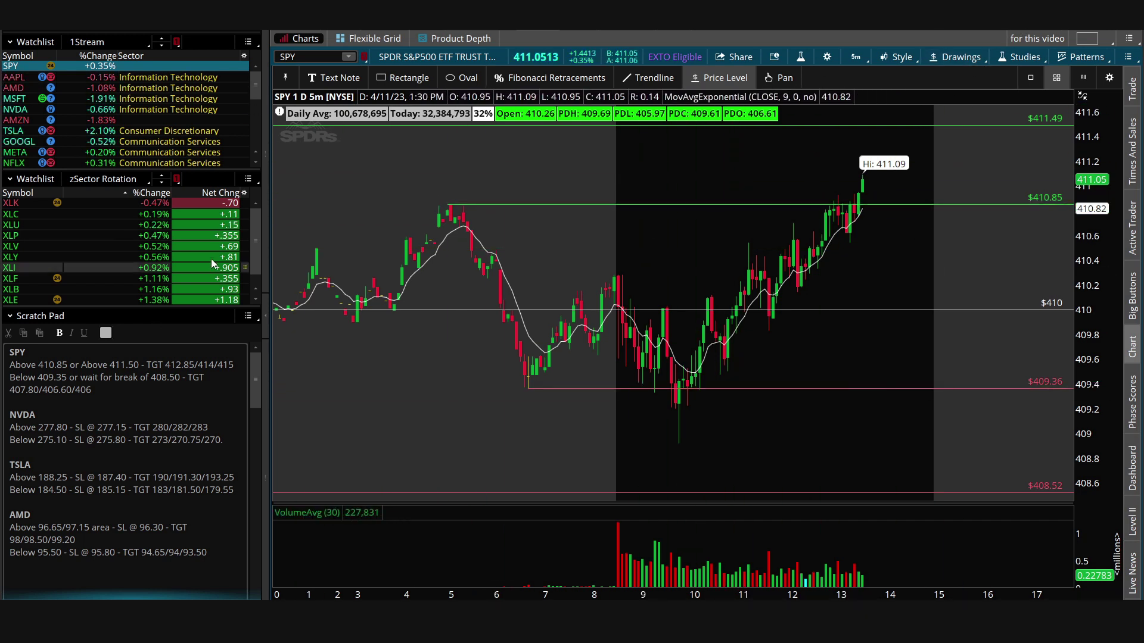
Reopen Application Settings at the Look and feel page.
click(1039, 24)
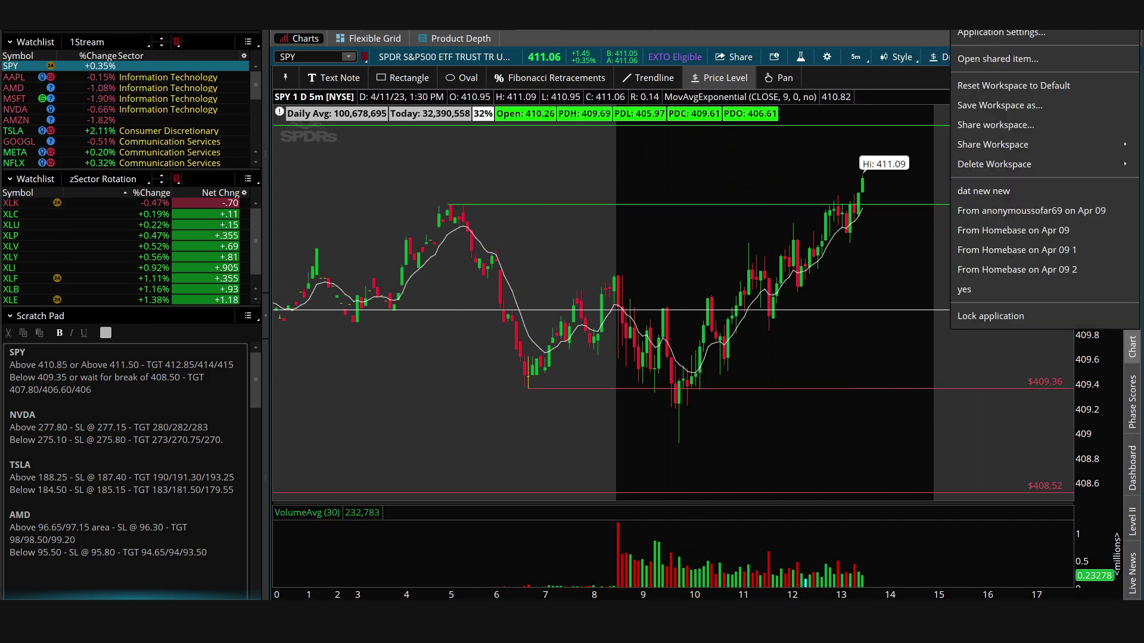
click(1039, 34)
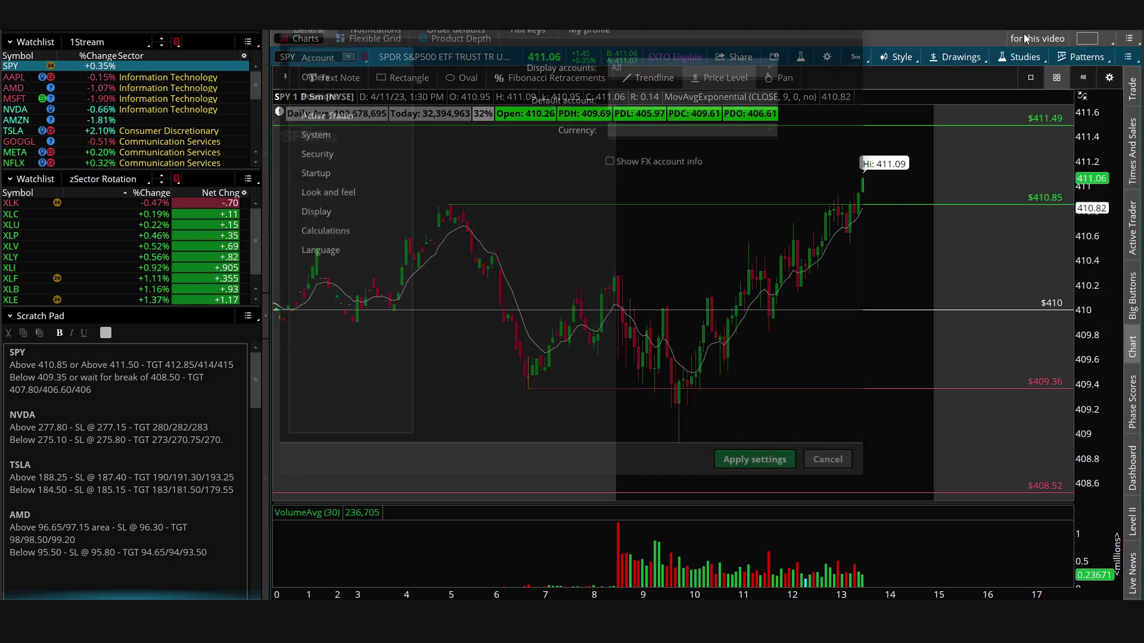
click(335, 193)
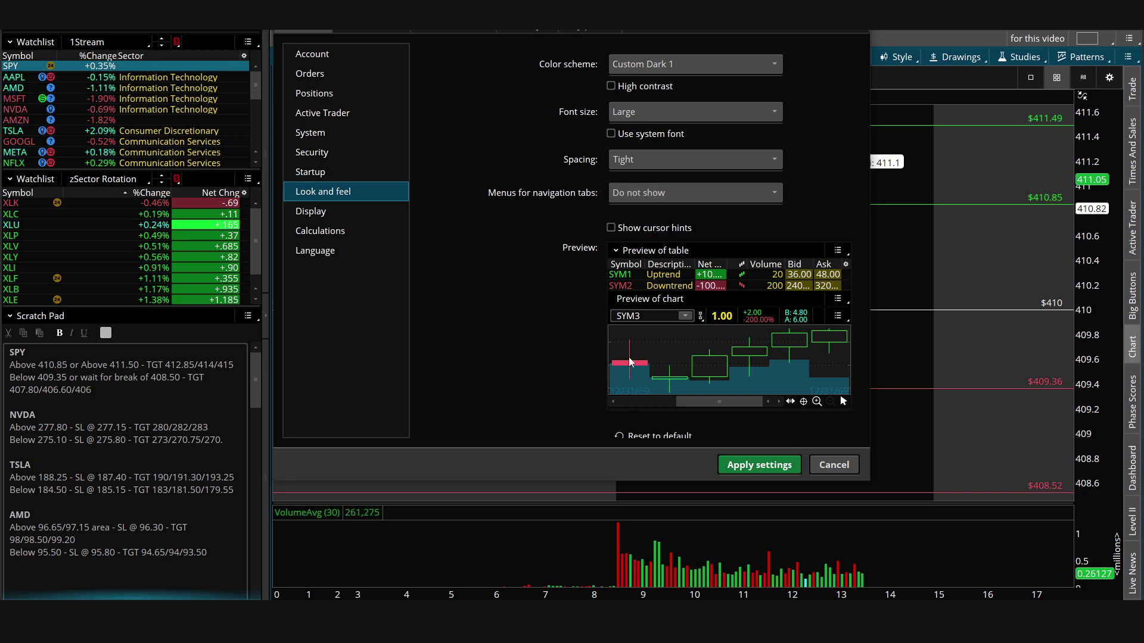
Inspect the Custom Dark 1 colour scheme editor, then close it and the settings.
click(691, 64)
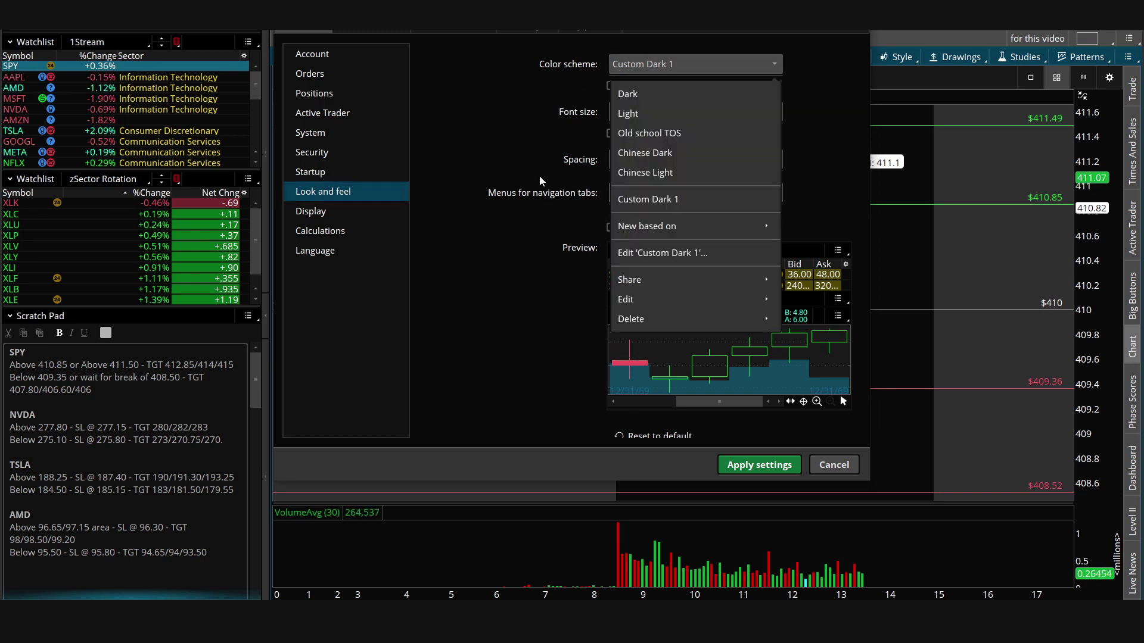
click(700, 255)
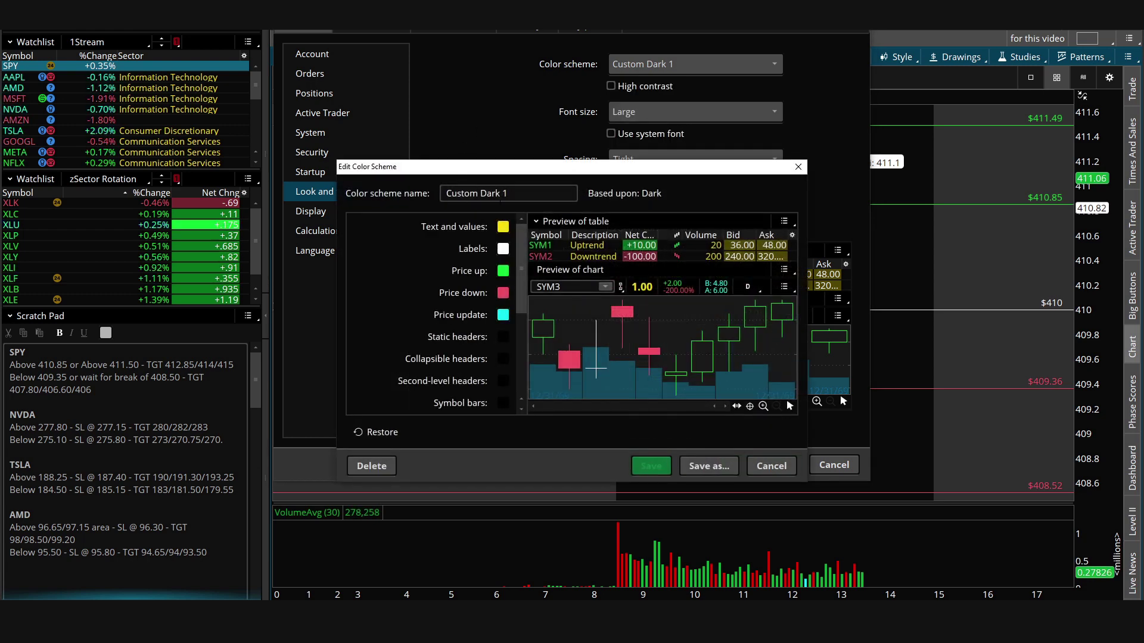
scroll(399, 355, down, 1)
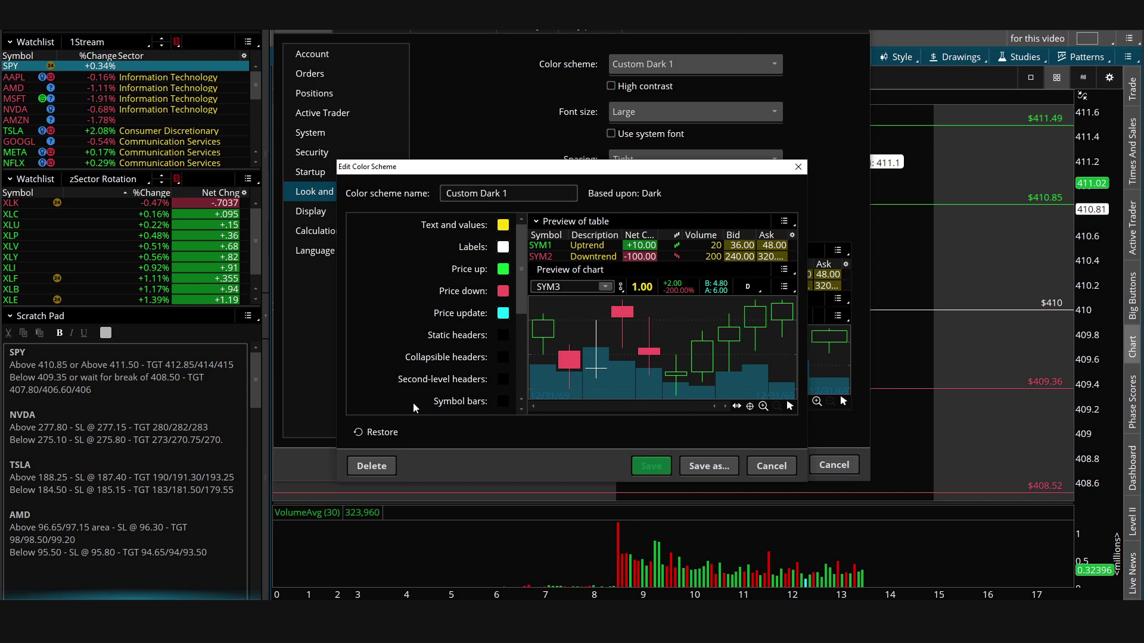
click(798, 167)
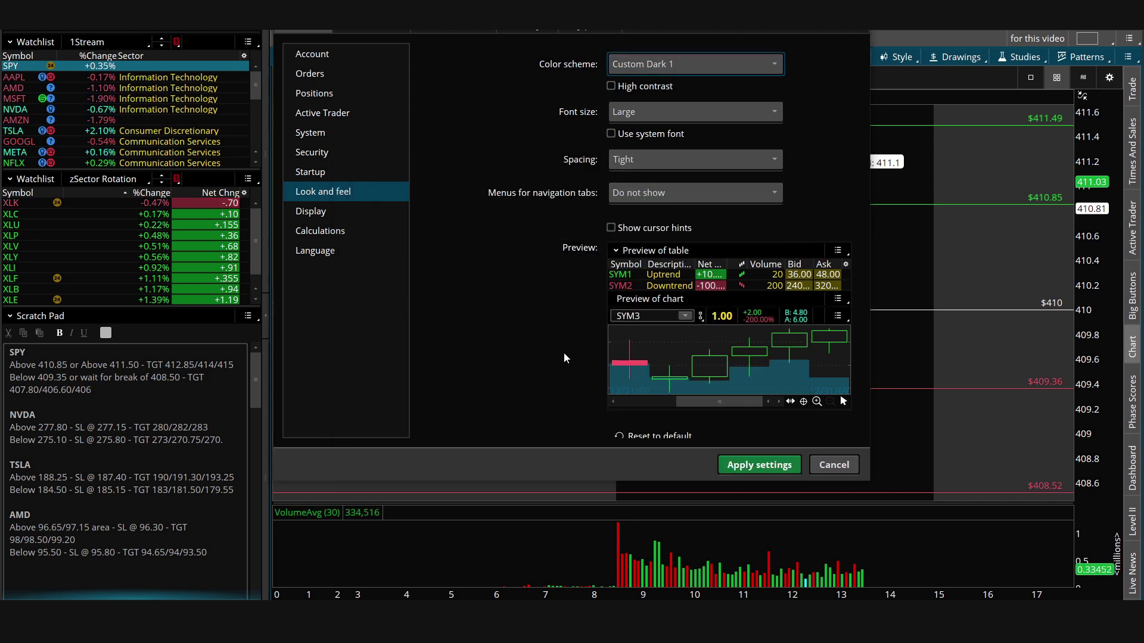
key(Escape)
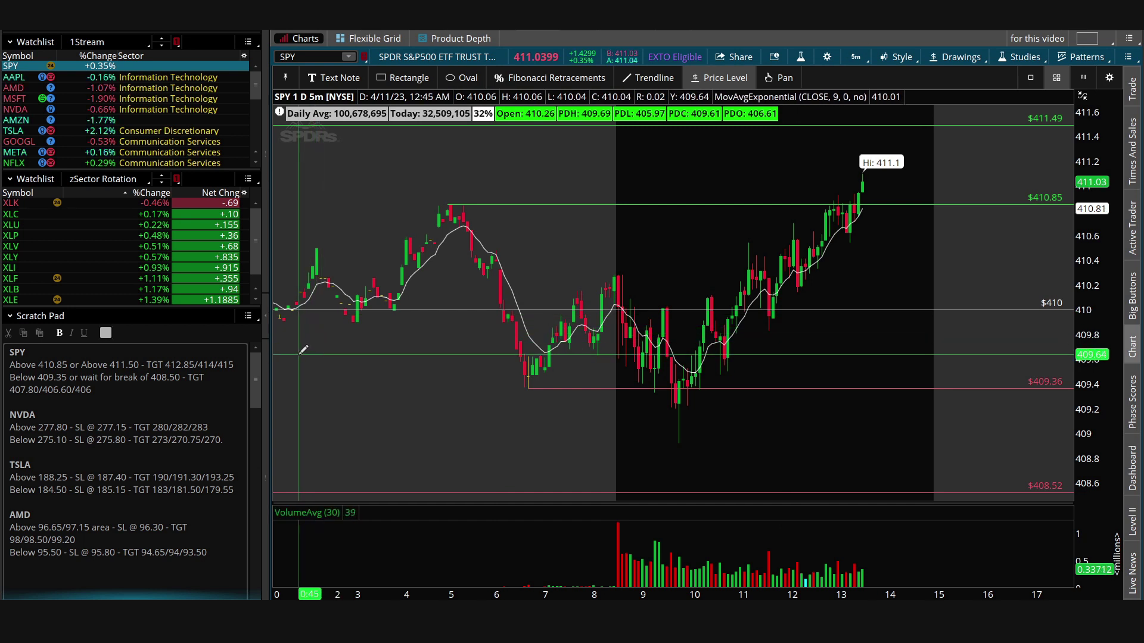
Toggle the Scratch Pad and Calculator sidebar sections, leaving the Scratch Pad expanded.
click(41, 318)
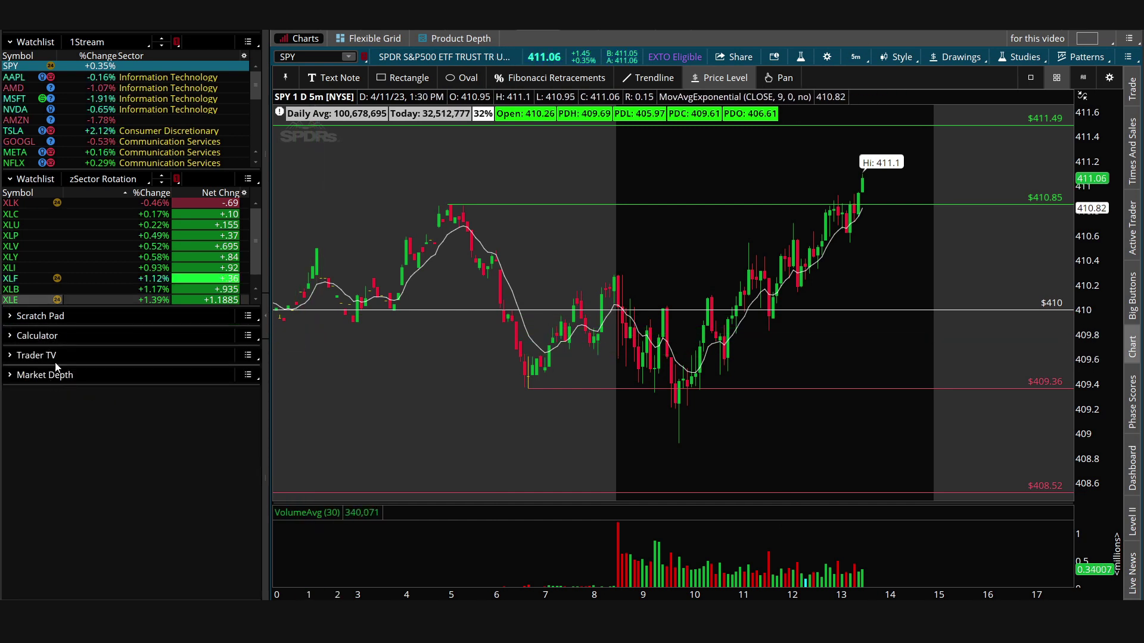
click(27, 316)
click(27, 316)
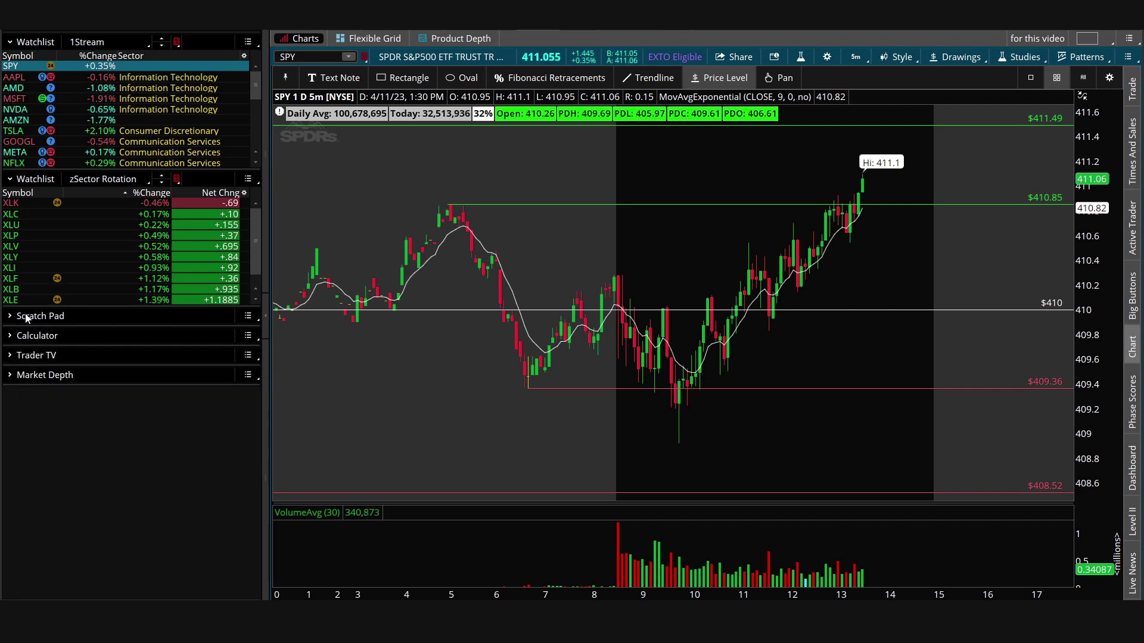
click(44, 337)
click(44, 337)
click(42, 317)
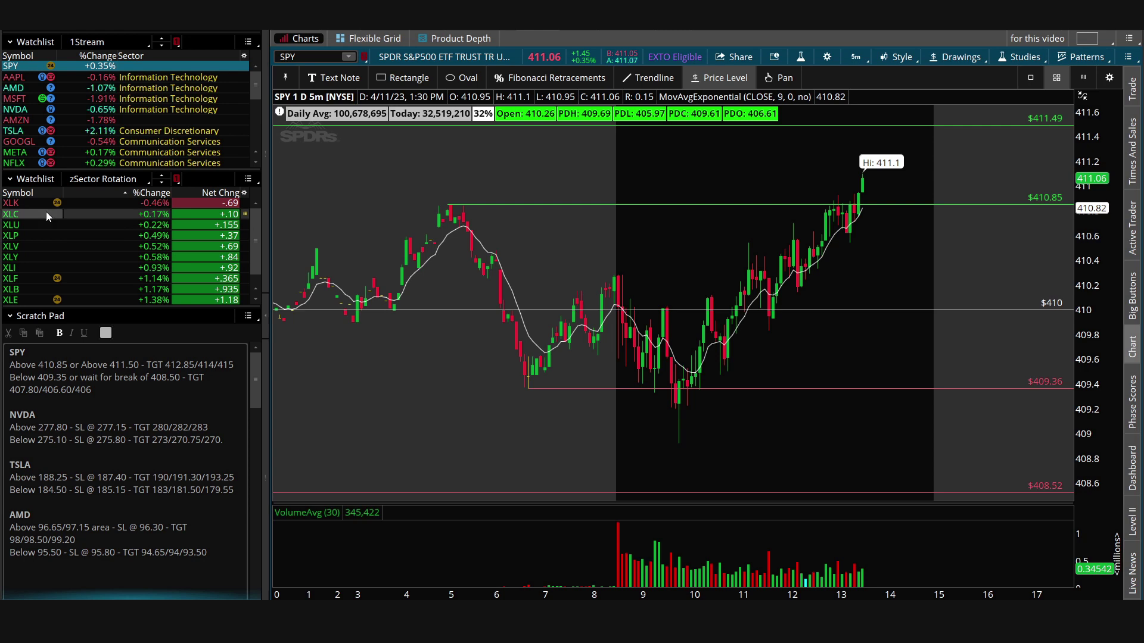
Glance at the zSector Rotation watchlist options and dismiss them.
click(107, 179)
mouse_move(114, 167)
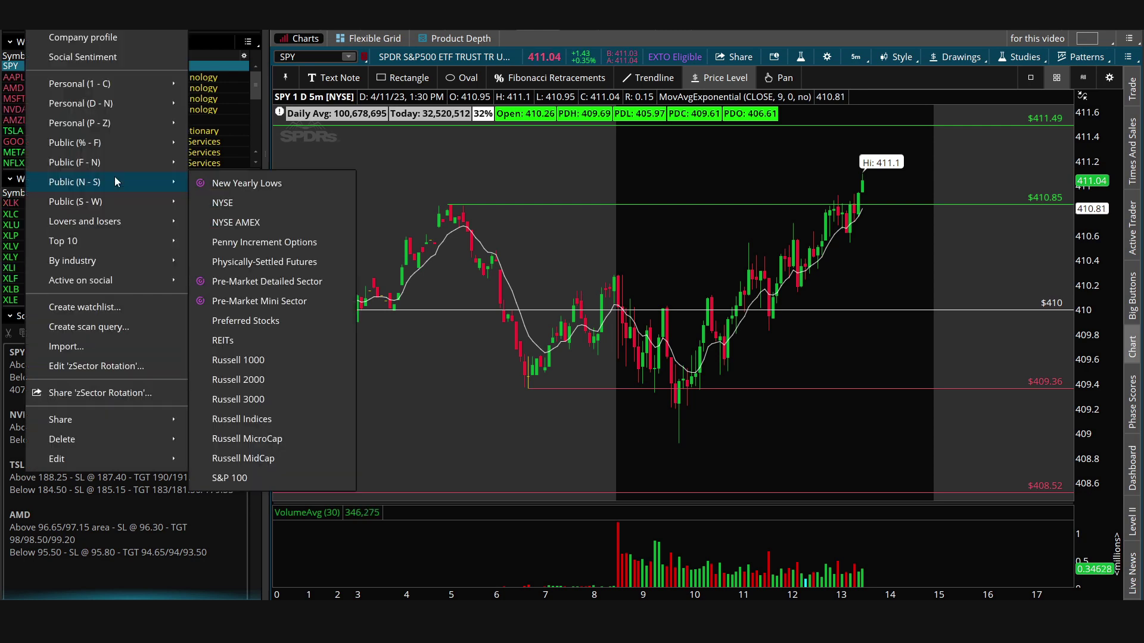
key(Escape)
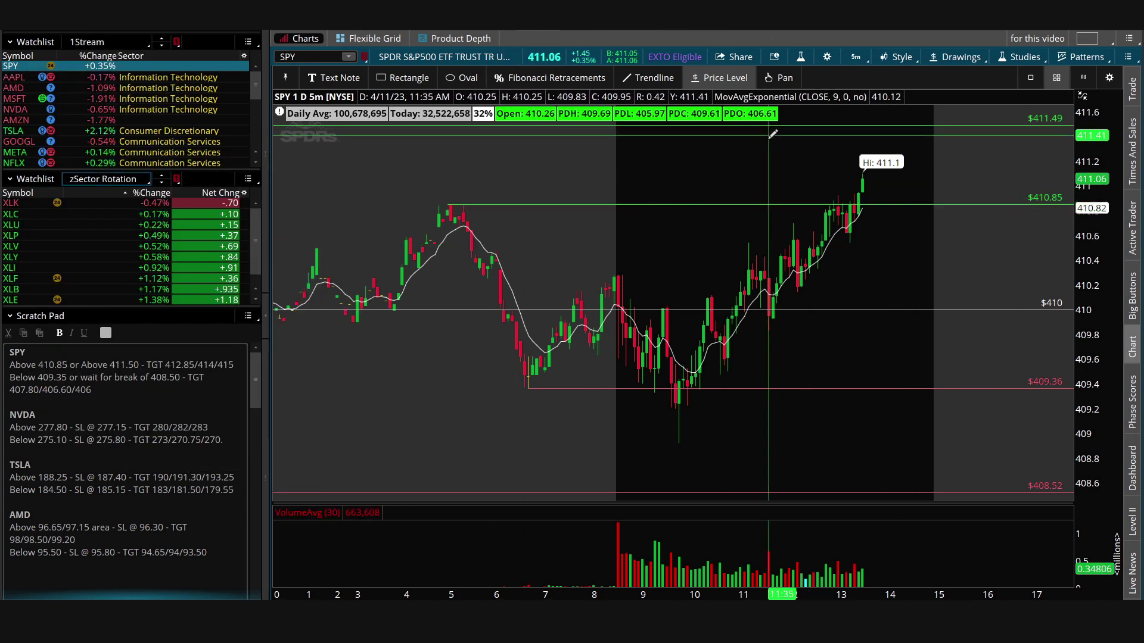
Try the Double Chart layout with both charts zoomed, then load the 'for this video' layout.
click(1082, 39)
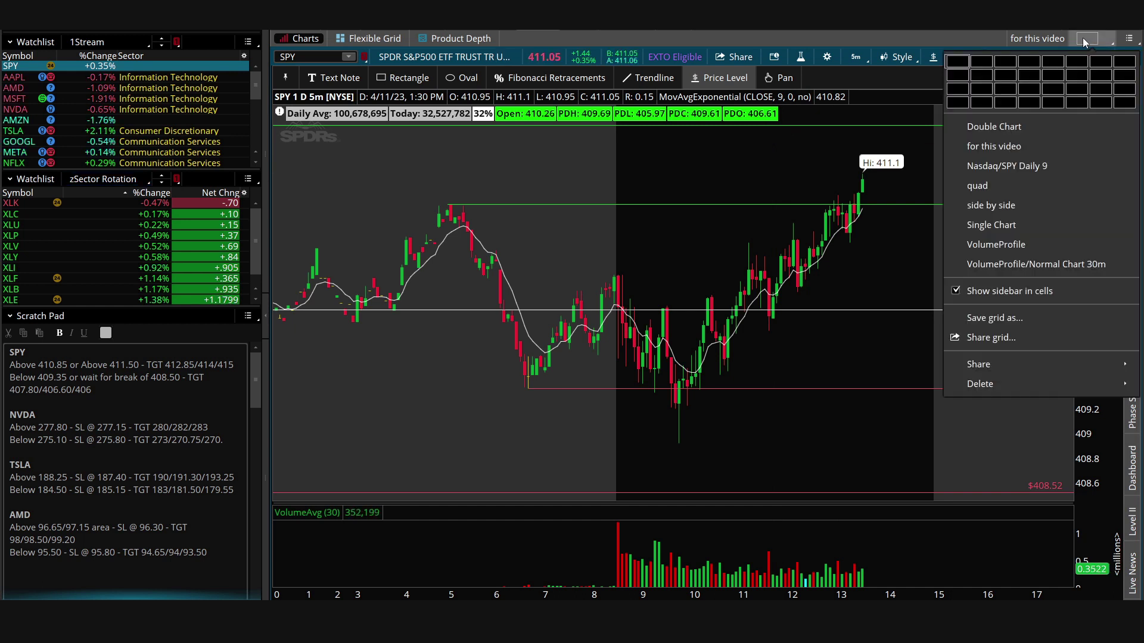
click(957, 61)
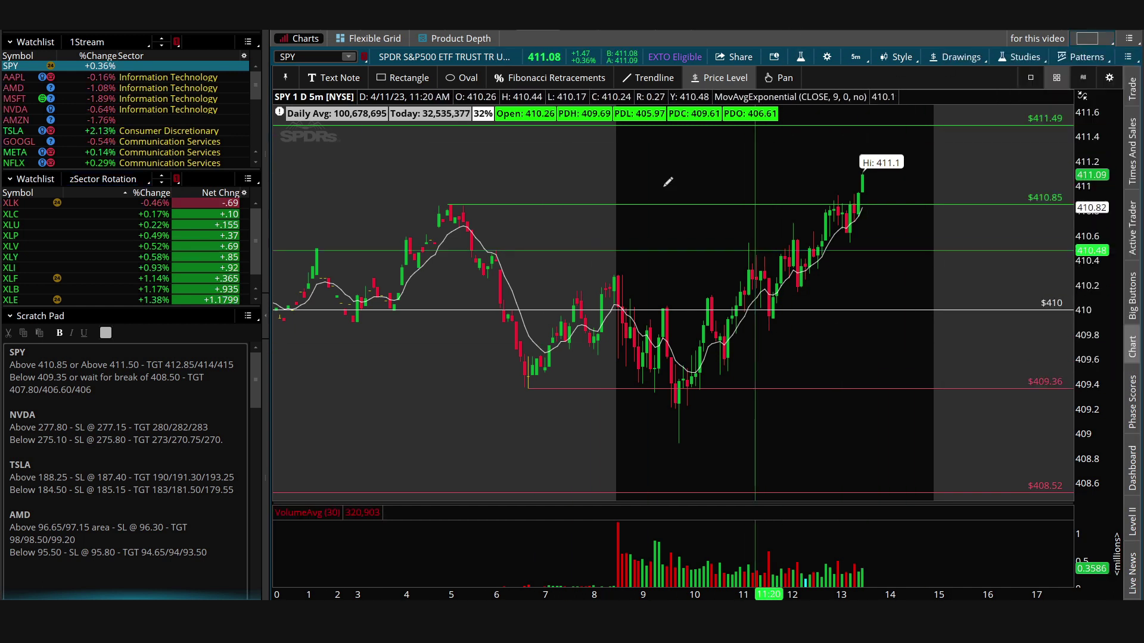
click(1087, 39)
click(994, 126)
drag(498, 155, 654, 155)
drag(828, 298, 989, 298)
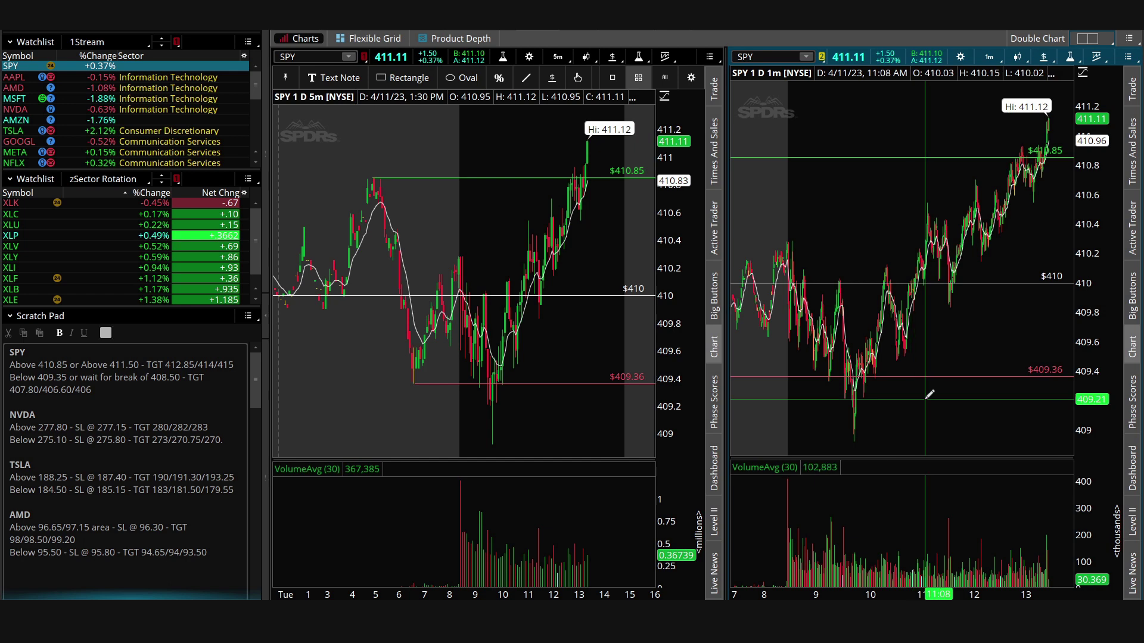
click(1085, 40)
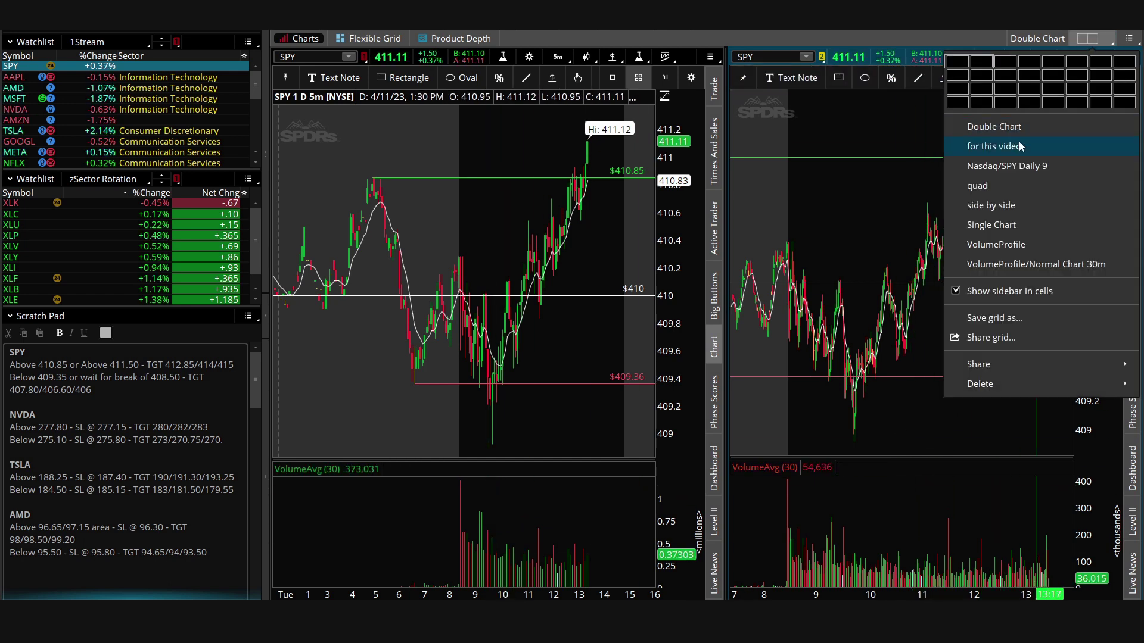
click(1019, 154)
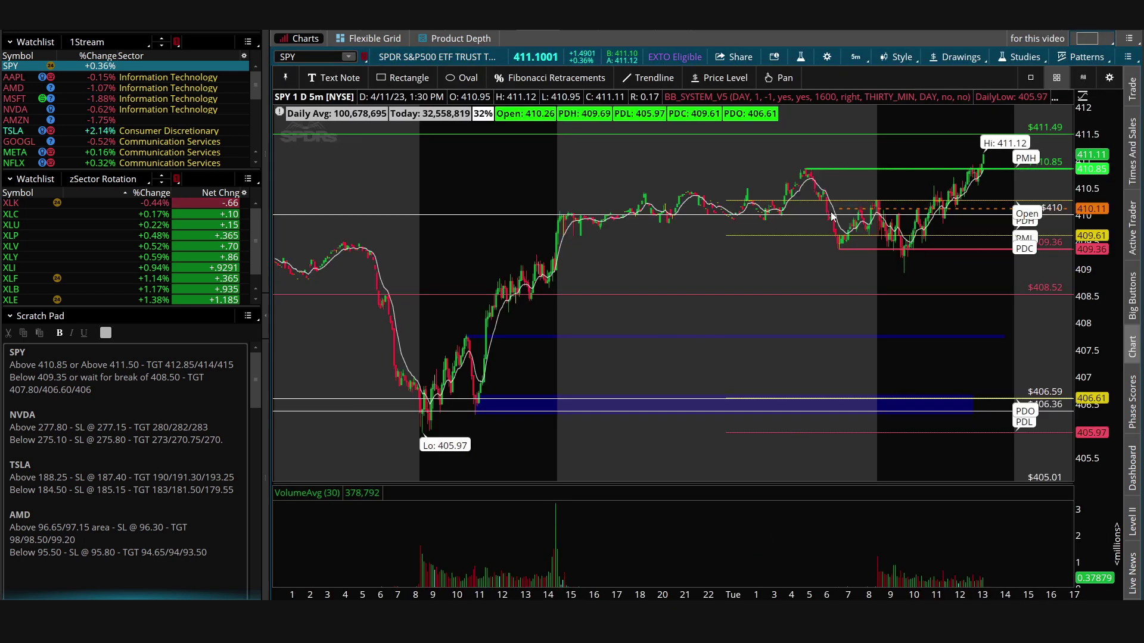
Delete the BB_SYSTEM_V5 study and enlarge the price pane by shrinking the volume pane.
click(800, 56)
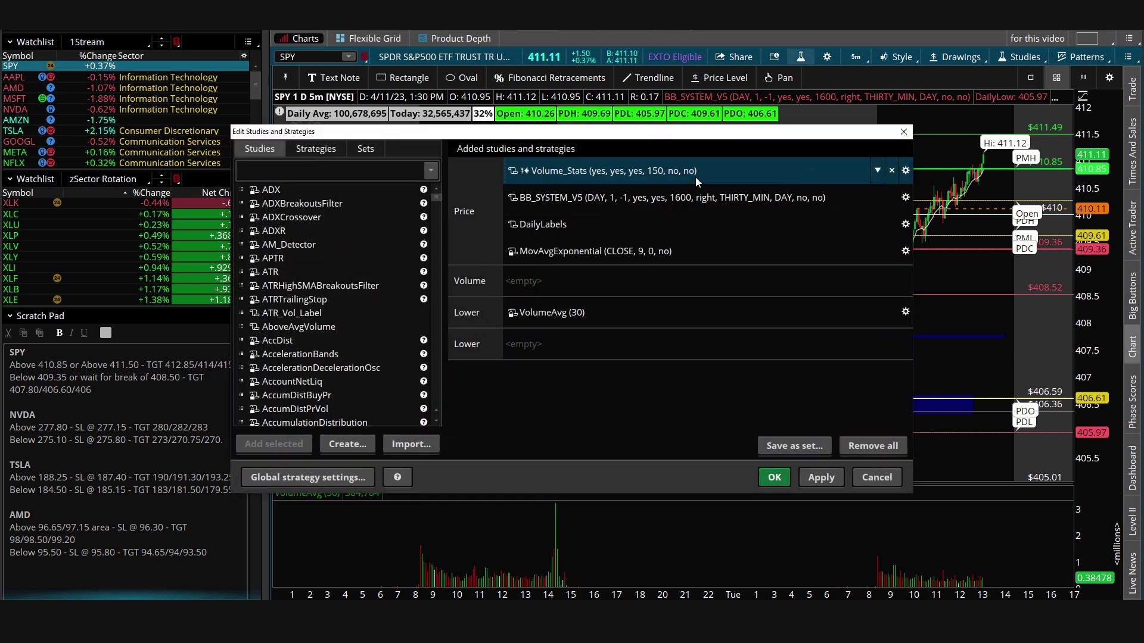
click(891, 198)
click(773, 476)
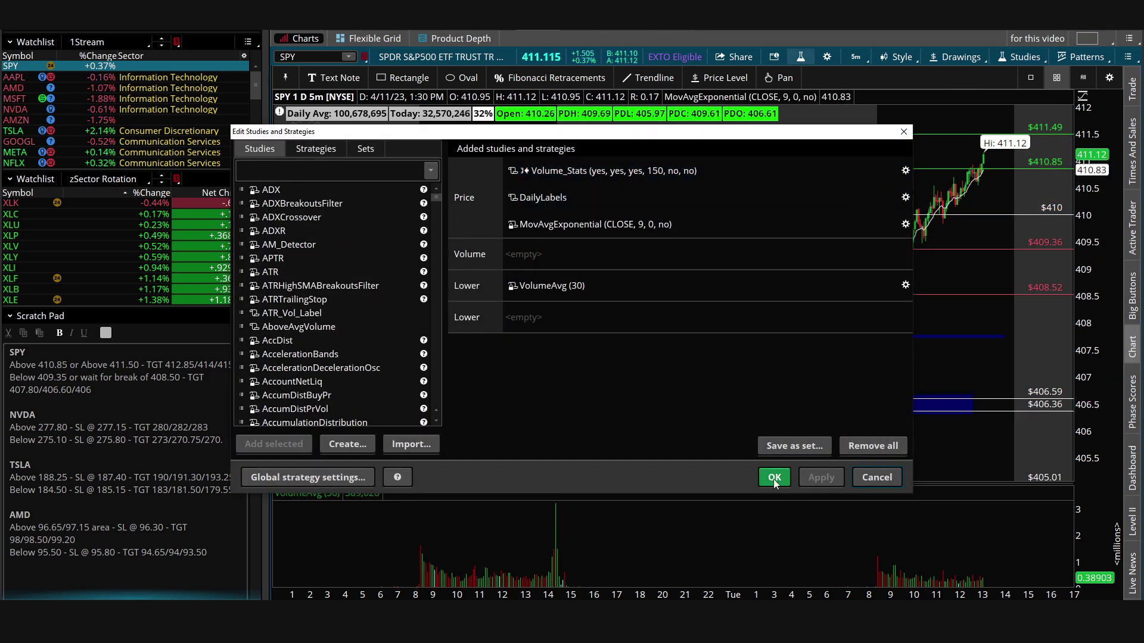
drag(758, 486, 757, 539)
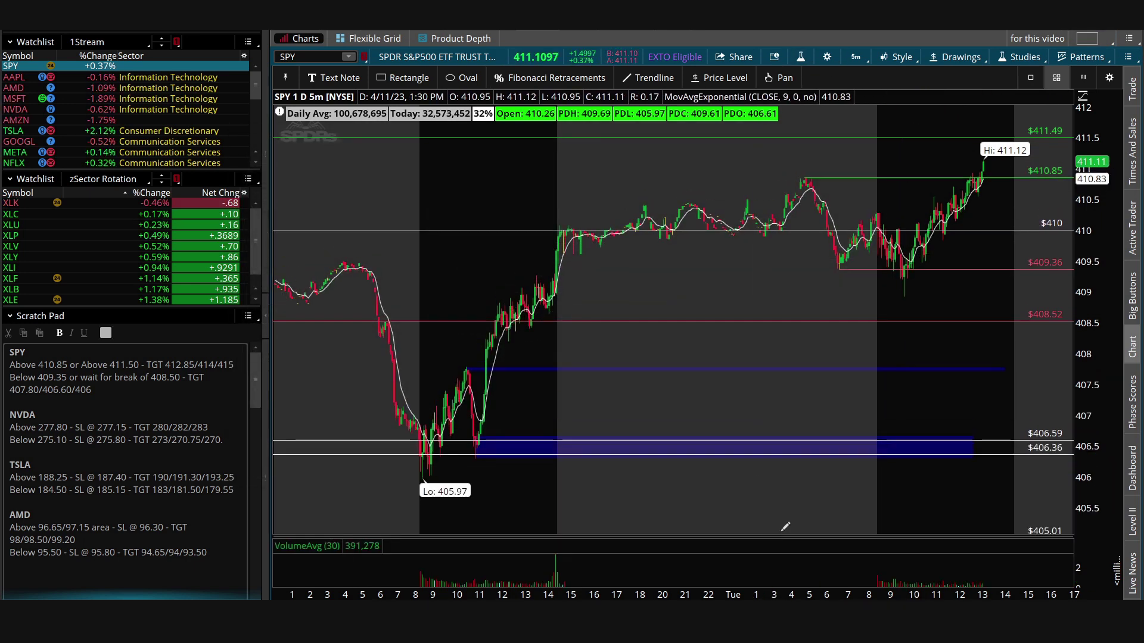
click(955, 57)
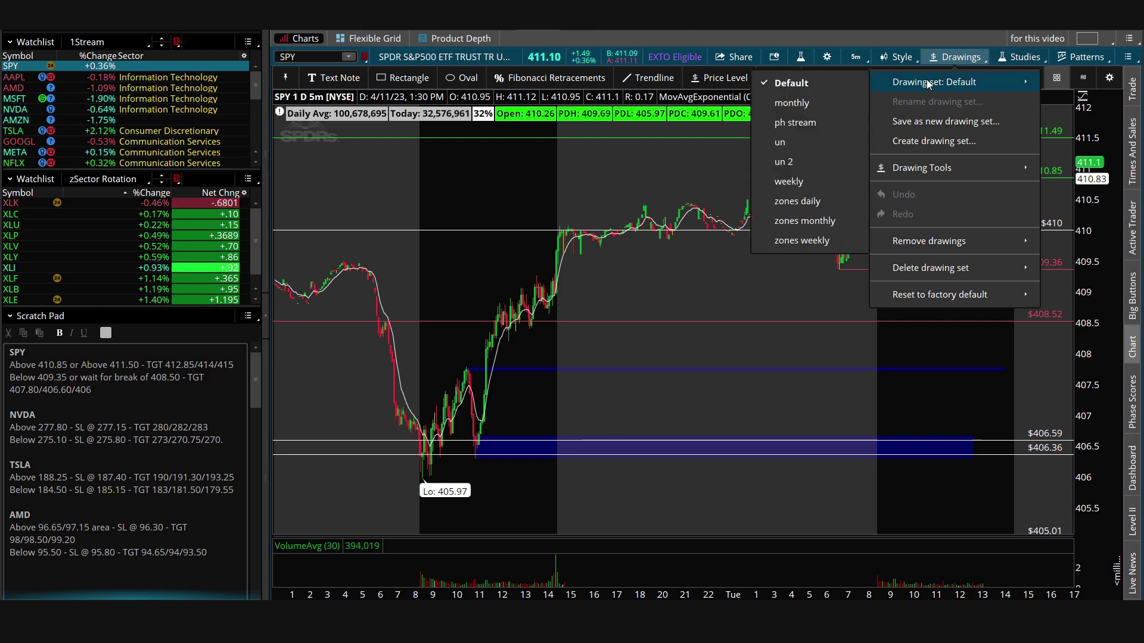
Load the monthly drawing set and switch the chart to 6 months of daily candles.
click(783, 280)
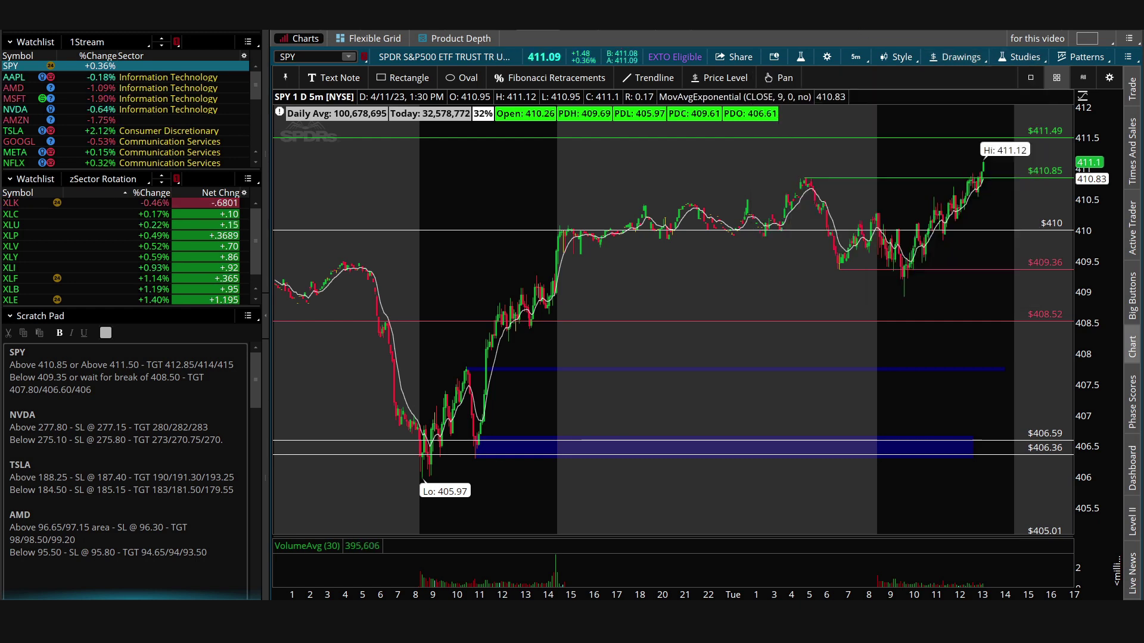
click(904, 57)
click(944, 58)
mouse_move(966, 80)
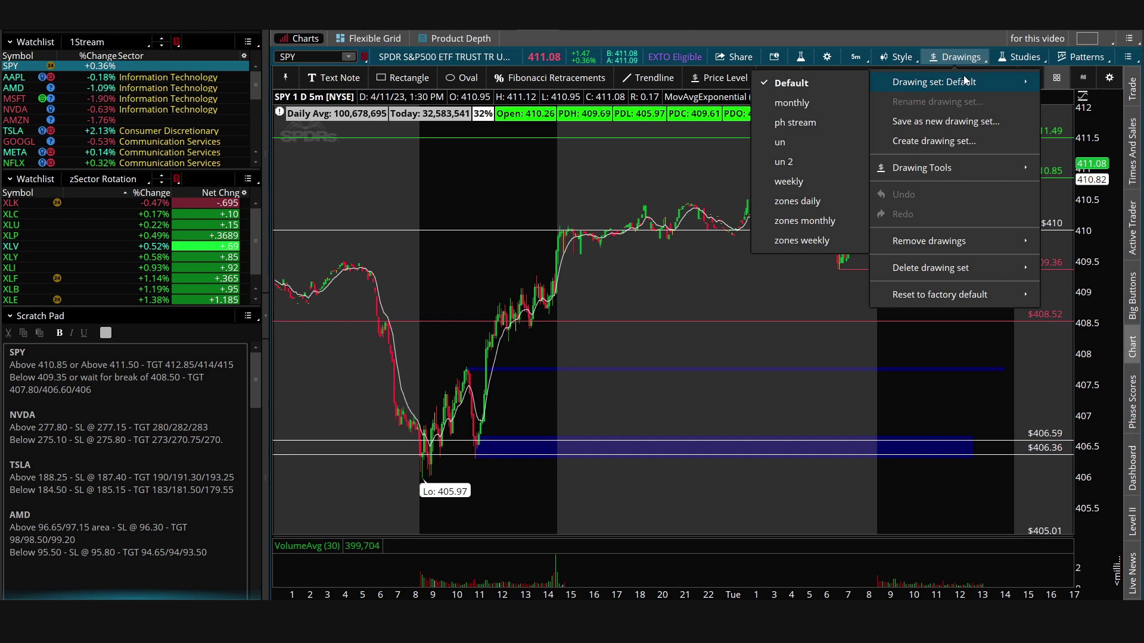
click(816, 109)
click(855, 56)
click(821, 294)
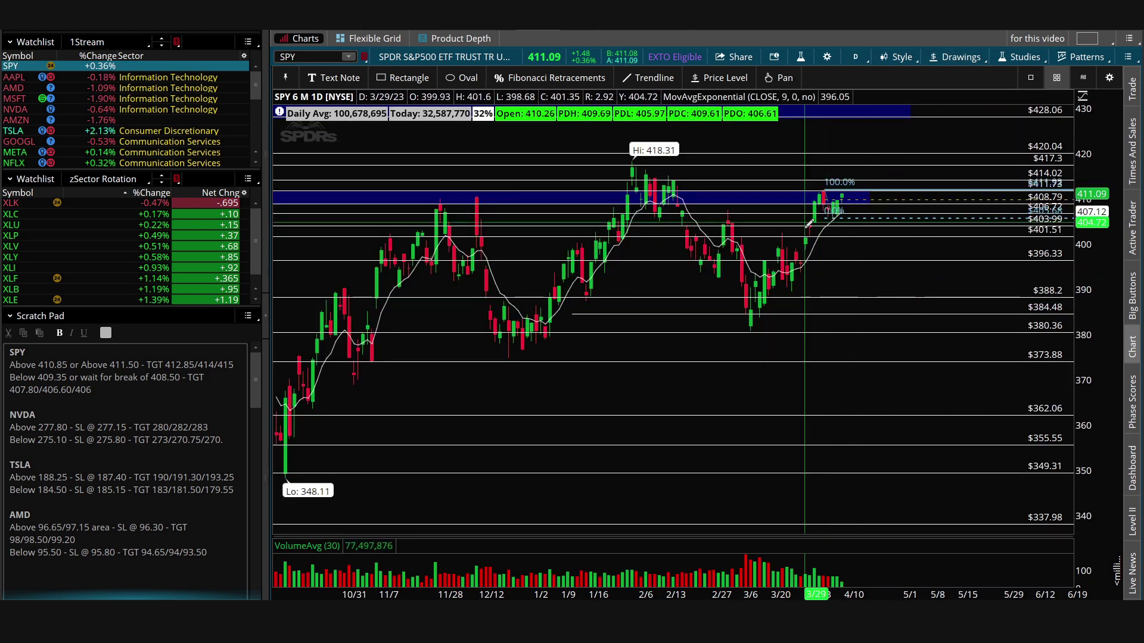
Zoom into late March onward and load the Default drawing set.
drag(1001, 193, 998, 194)
scroll(983, 178, up, 3)
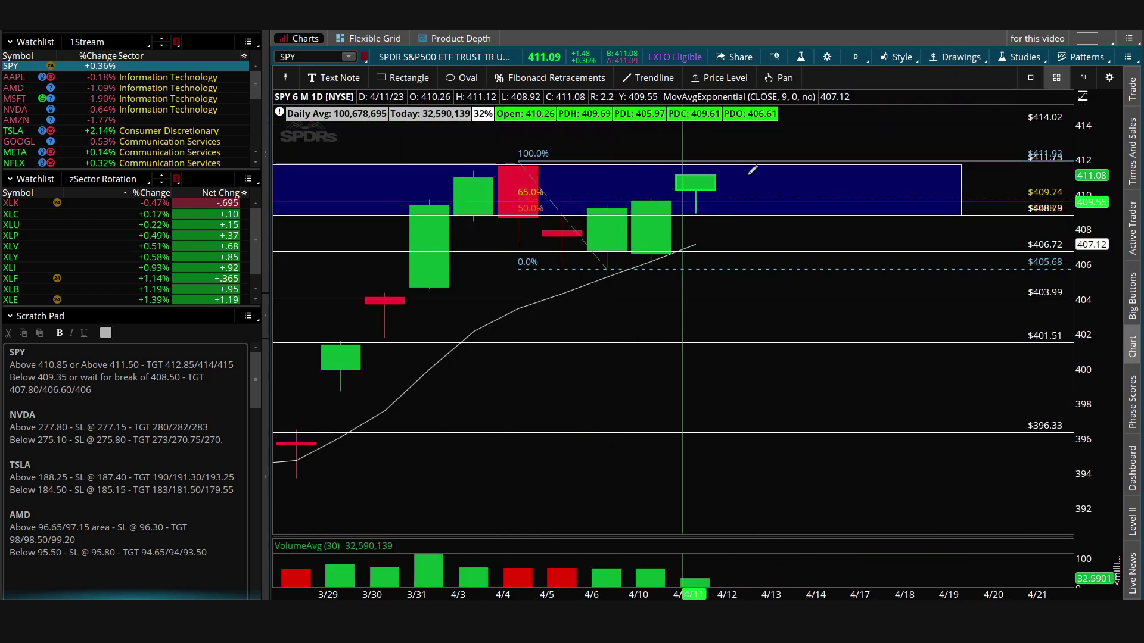
click(956, 57)
mouse_move(968, 82)
click(859, 81)
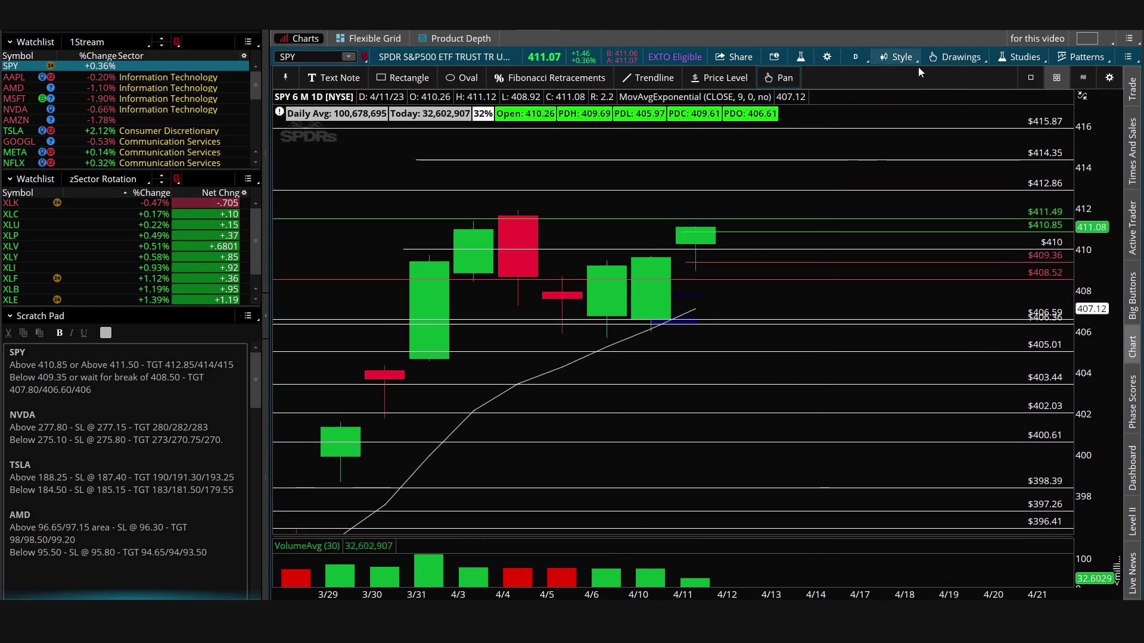
Try the monthly drawing set again, then load the 'un 2' drawing set.
click(955, 57)
mouse_move(953, 81)
click(795, 102)
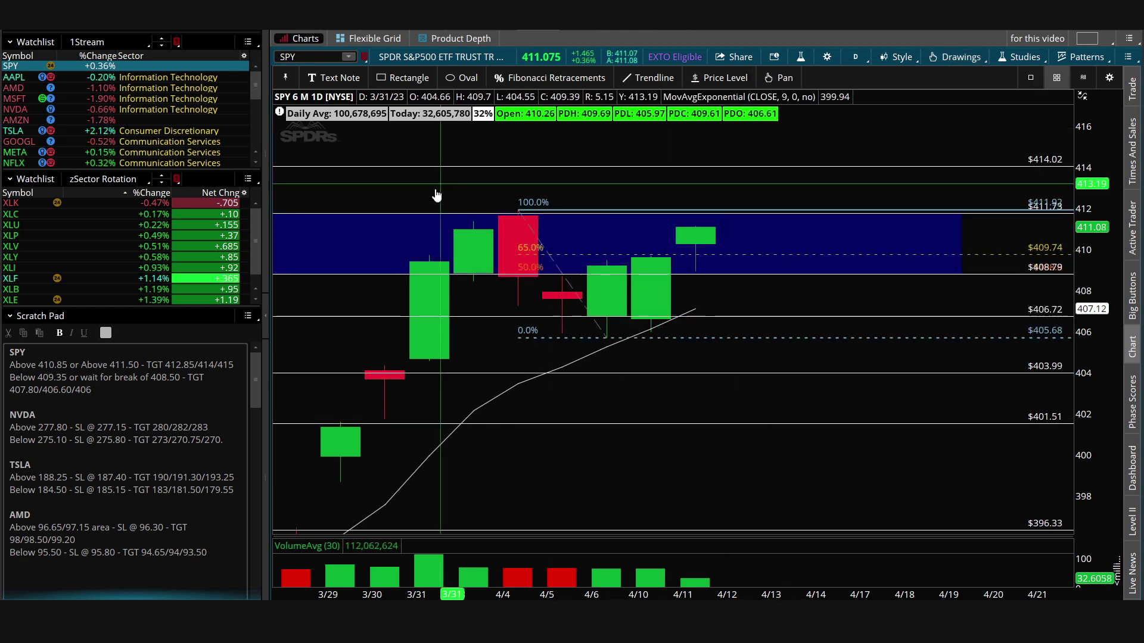
click(944, 65)
mouse_move(905, 82)
click(789, 142)
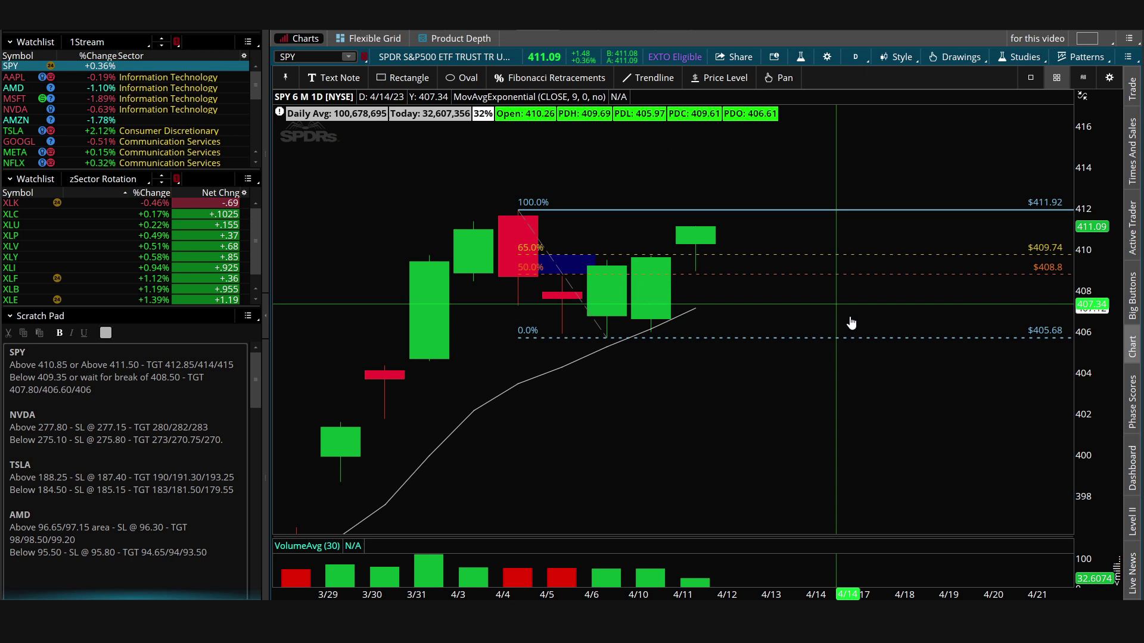
Switch back to the Default drawing set.
click(947, 60)
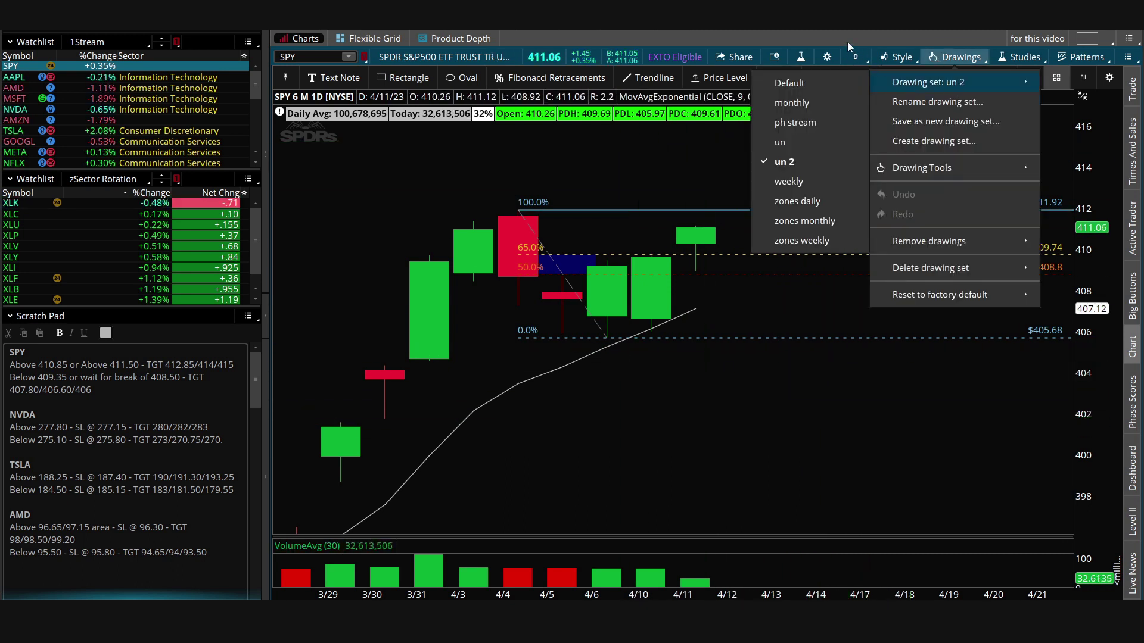
click(945, 64)
click(947, 57)
mouse_move(946, 77)
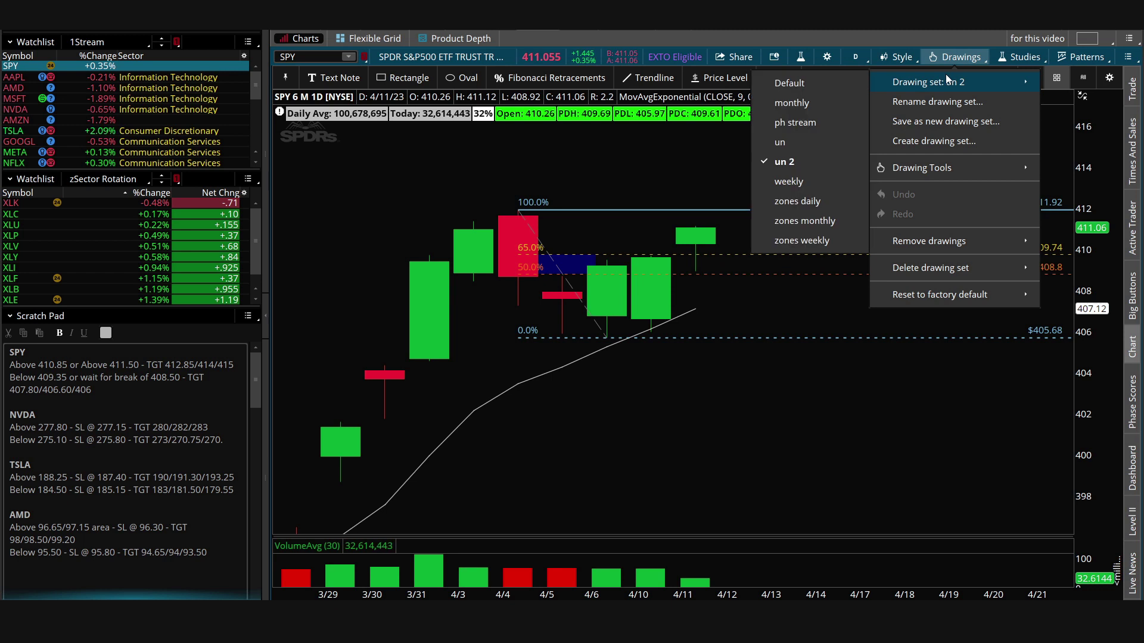
click(838, 82)
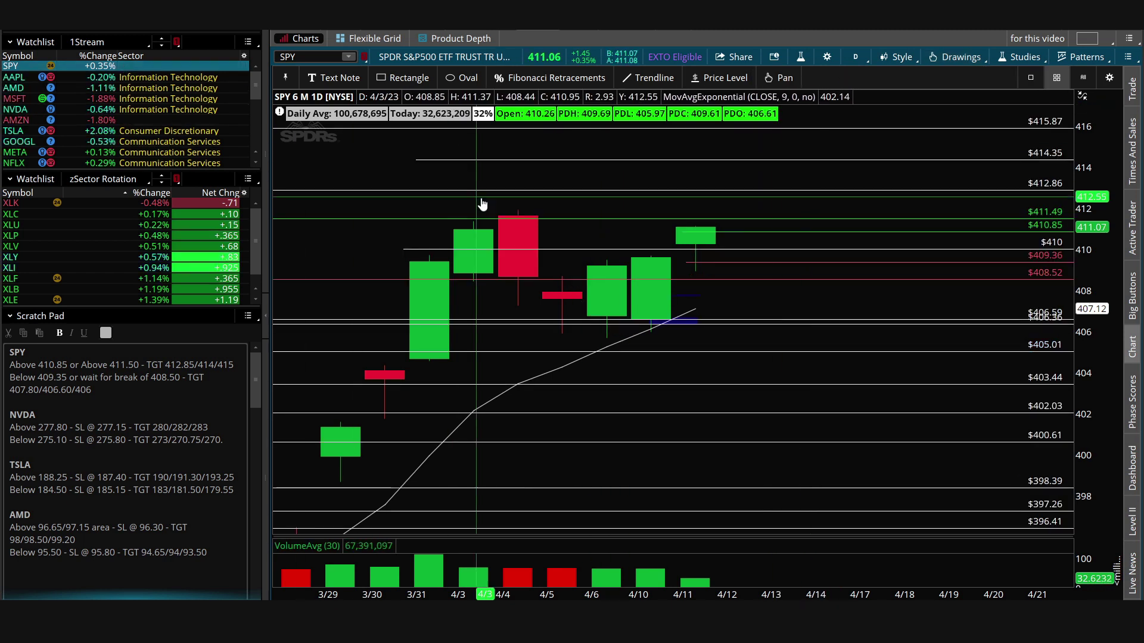
Open SPY's Fundamentals page and glance at the symbol-link colour choices.
click(386, 27)
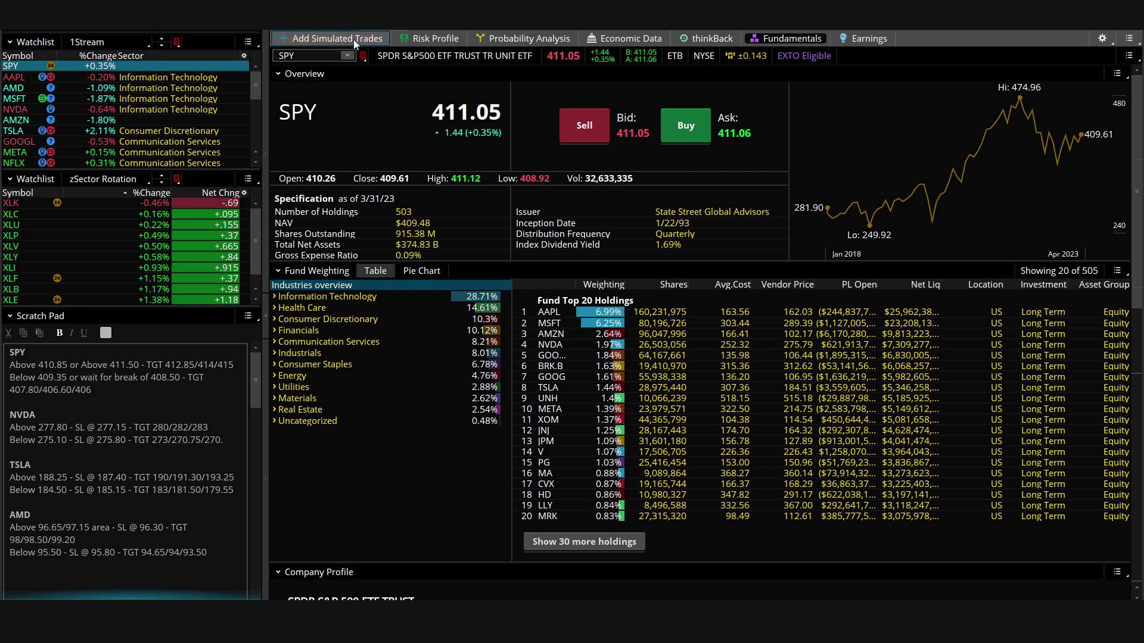
click(363, 56)
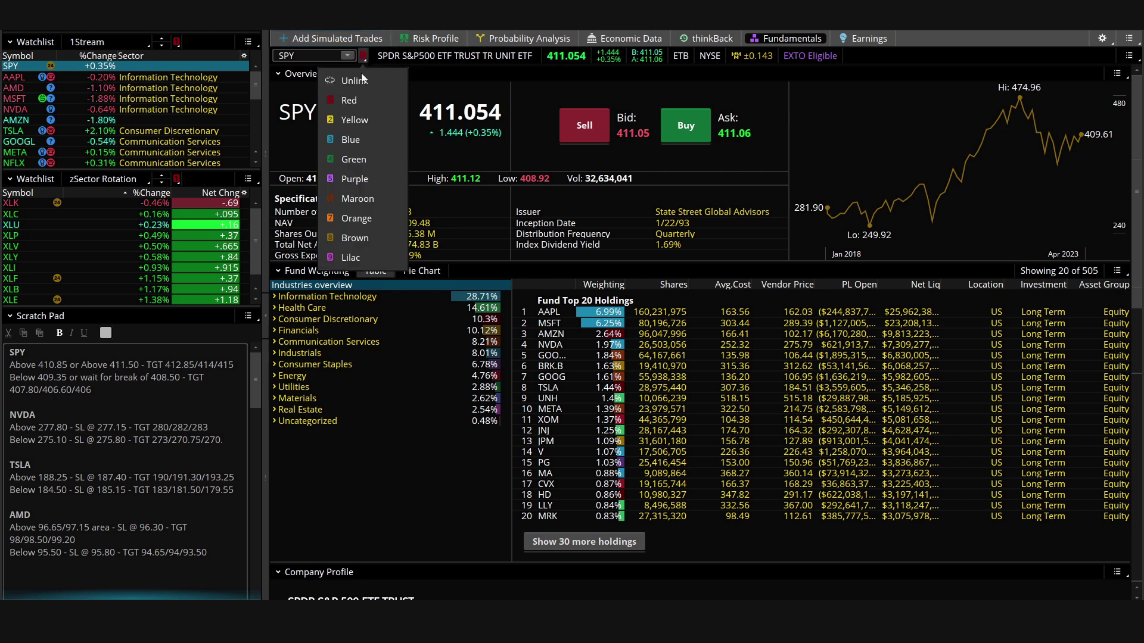
click(932, 39)
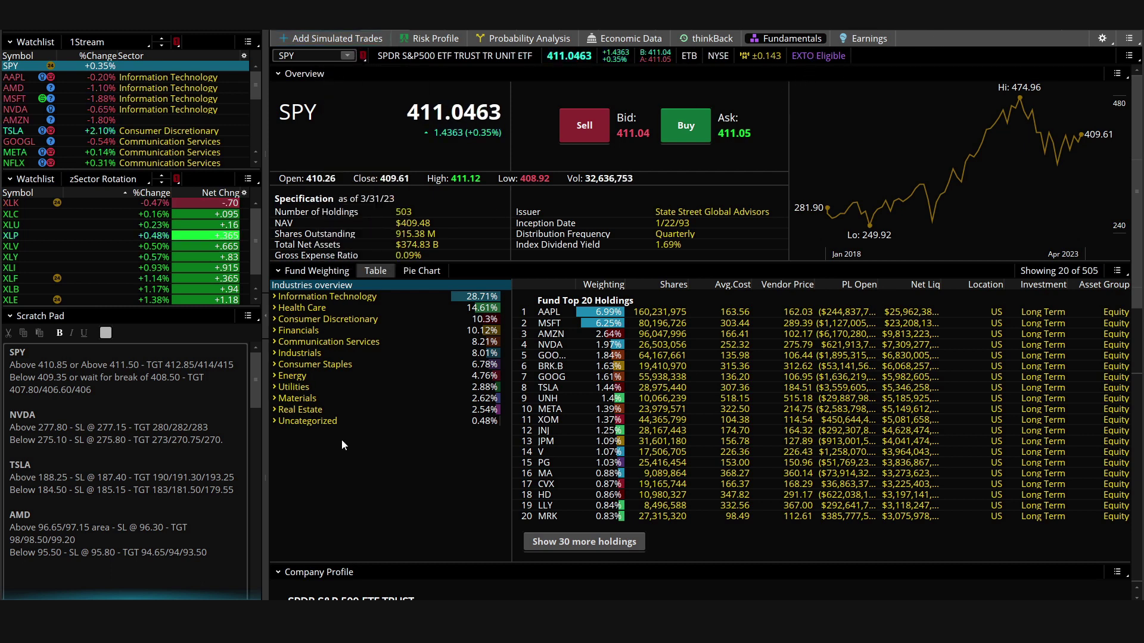
Compare XLK, XLC, XLU and SPY fundamentals, filtering SPY to Information Technology holdings.
click(186, 202)
click(200, 214)
click(200, 225)
click(196, 203)
click(172, 65)
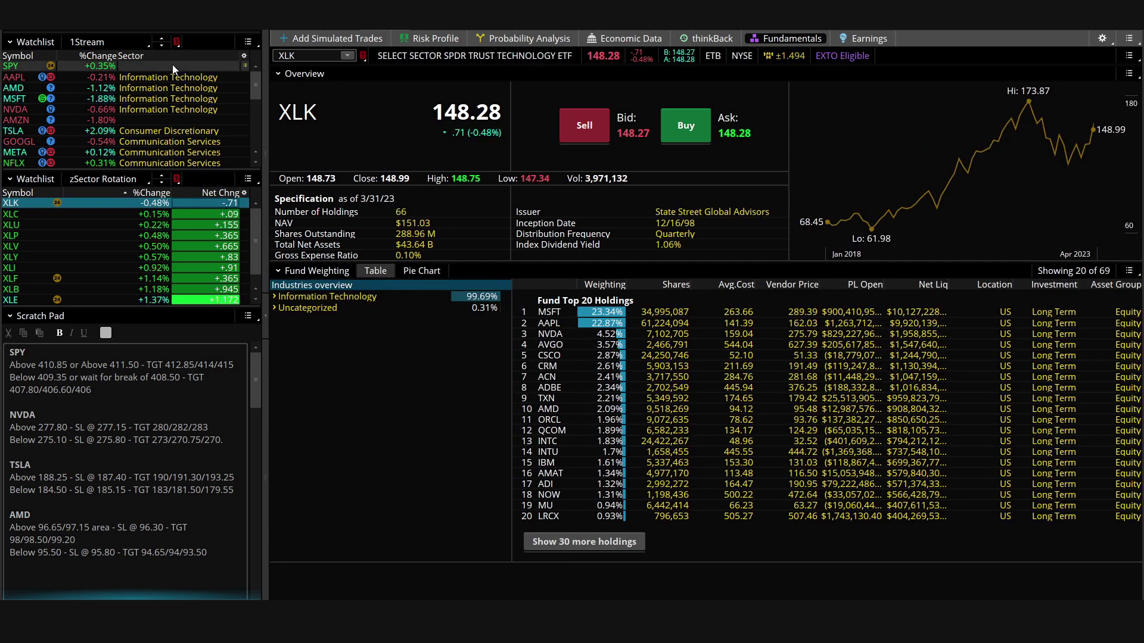
click(438, 296)
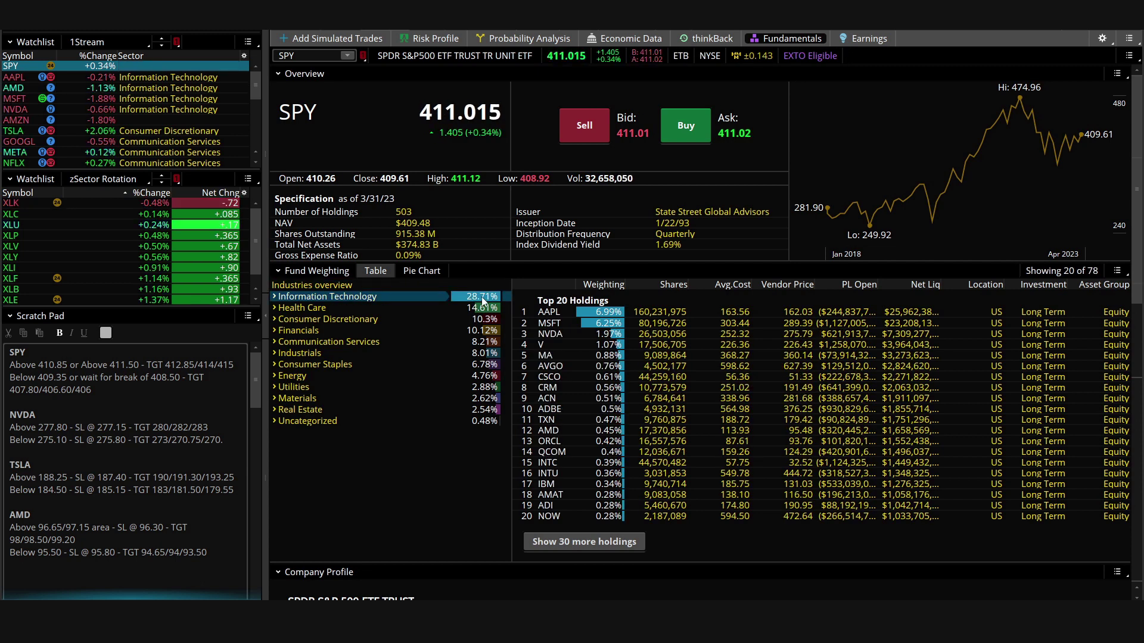
Review XLK and SPY holdings once more, then return to the SPY chart.
click(190, 206)
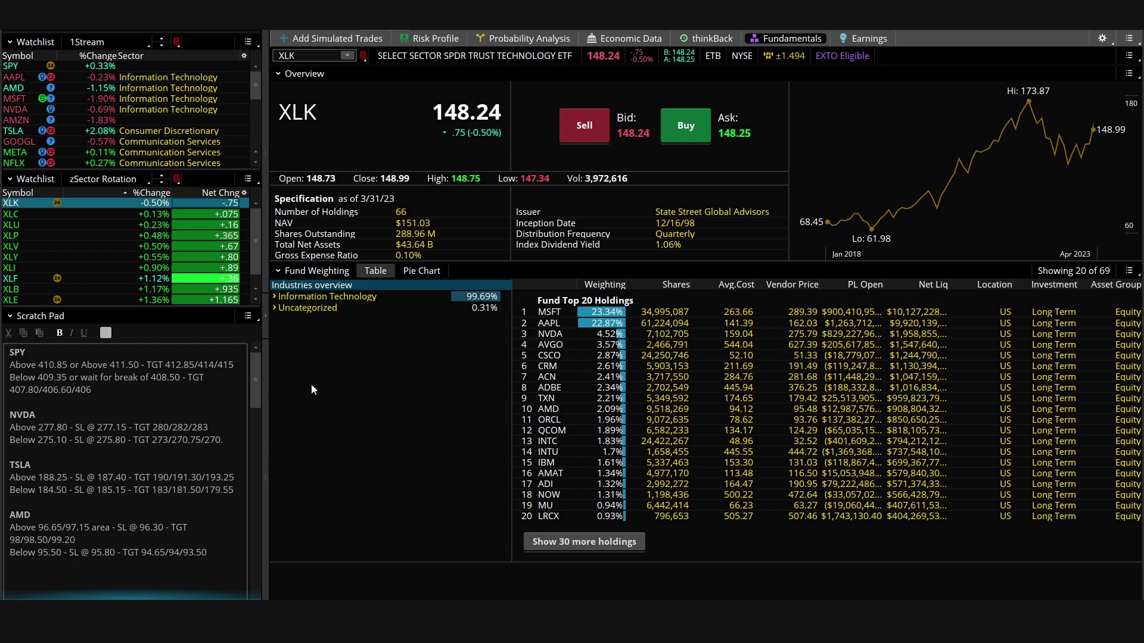
click(144, 70)
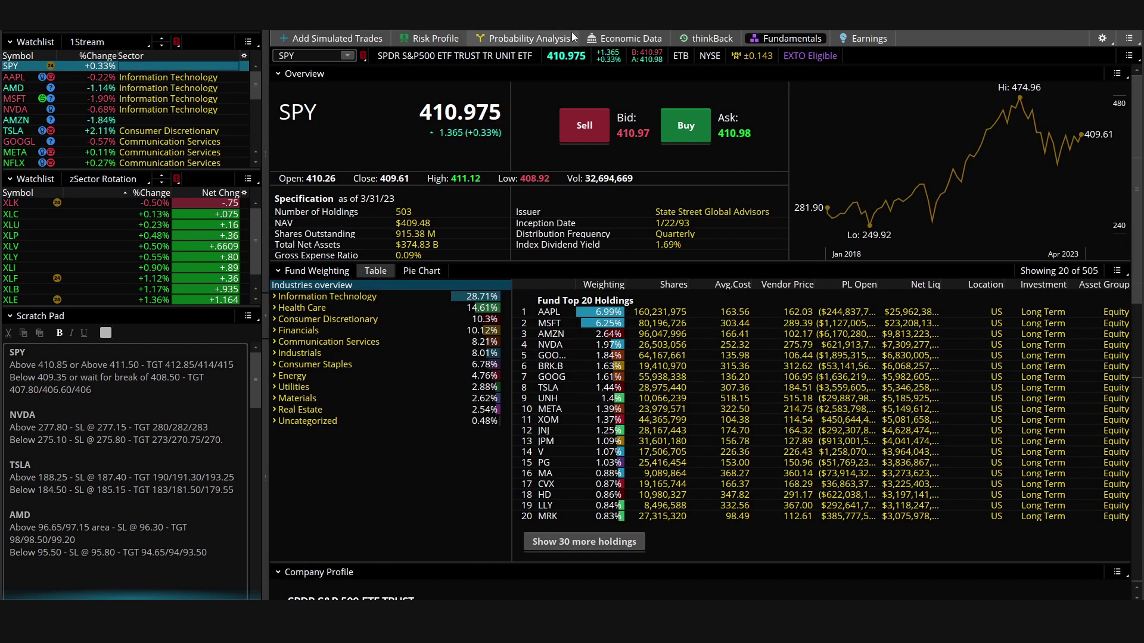
click(572, 24)
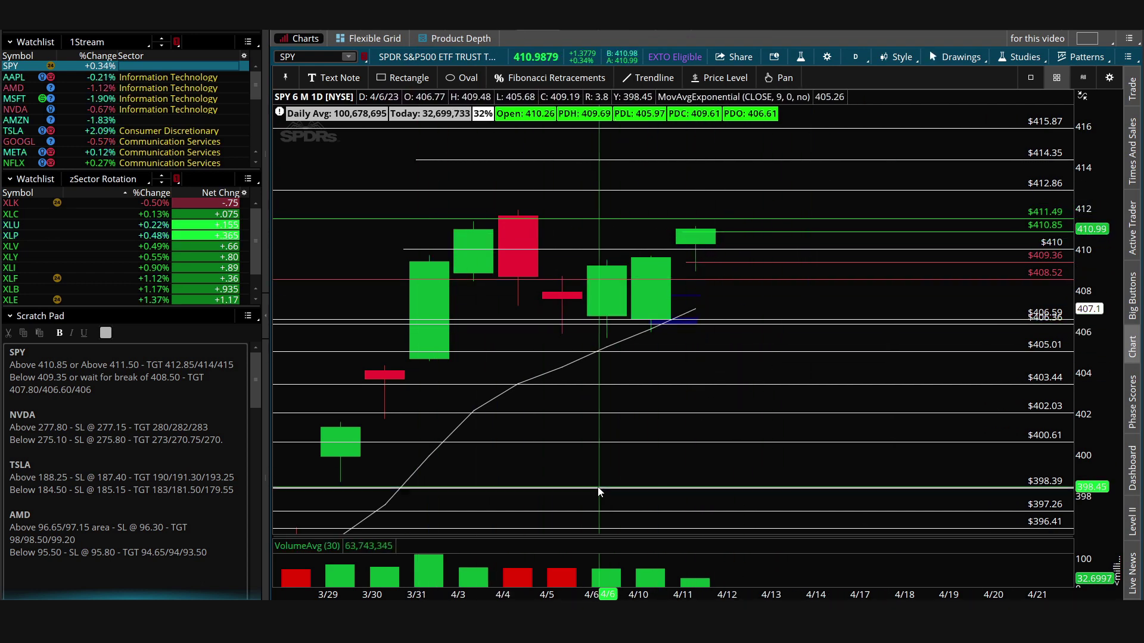
click(101, 44)
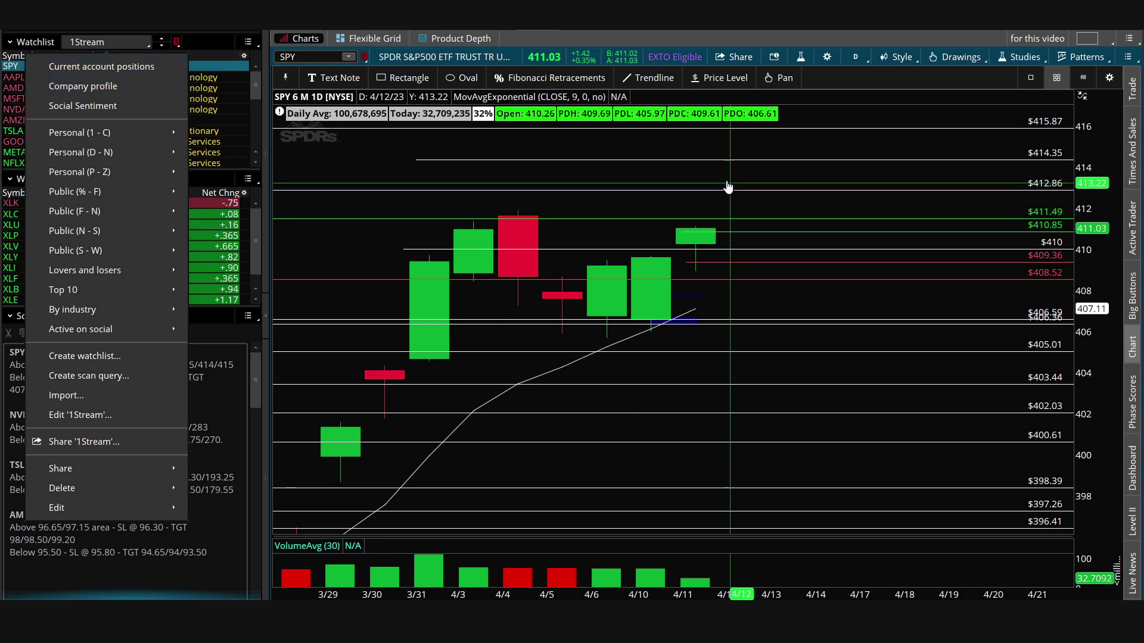
mouse_move(165, 131)
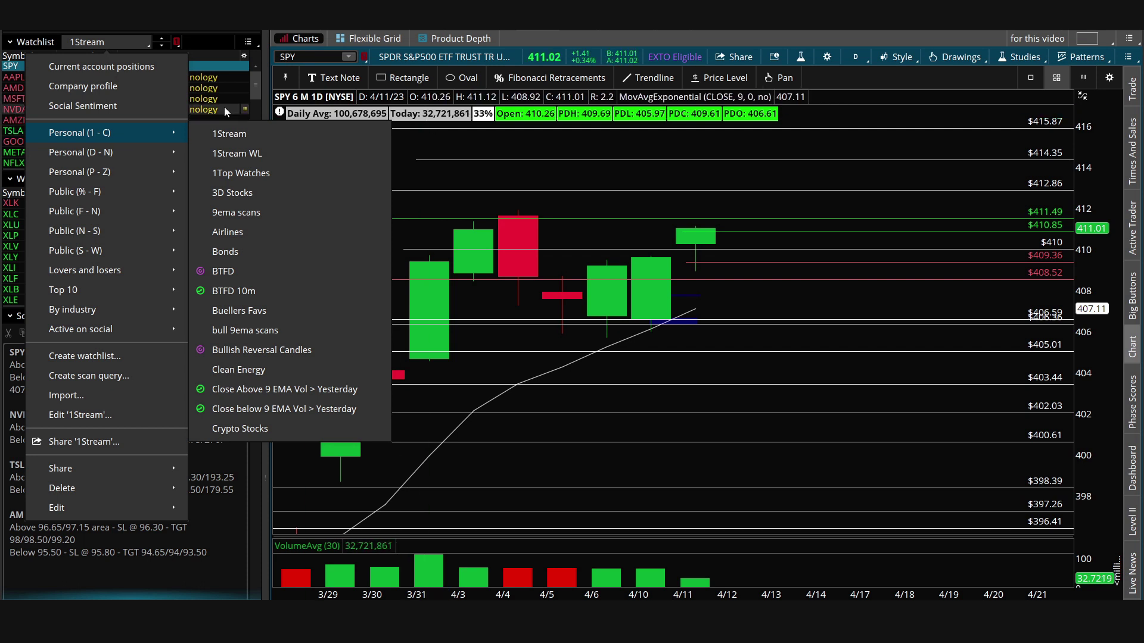
click(890, 81)
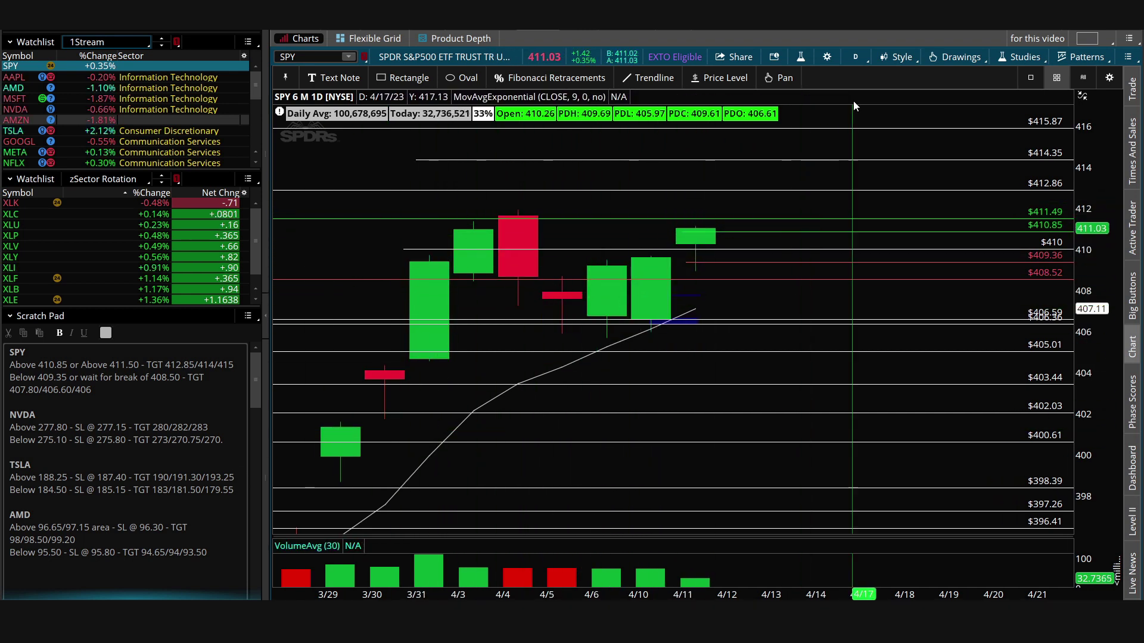
Switch the chart to 1 D : 5m and inspect the $411.49 price level's properties.
click(862, 62)
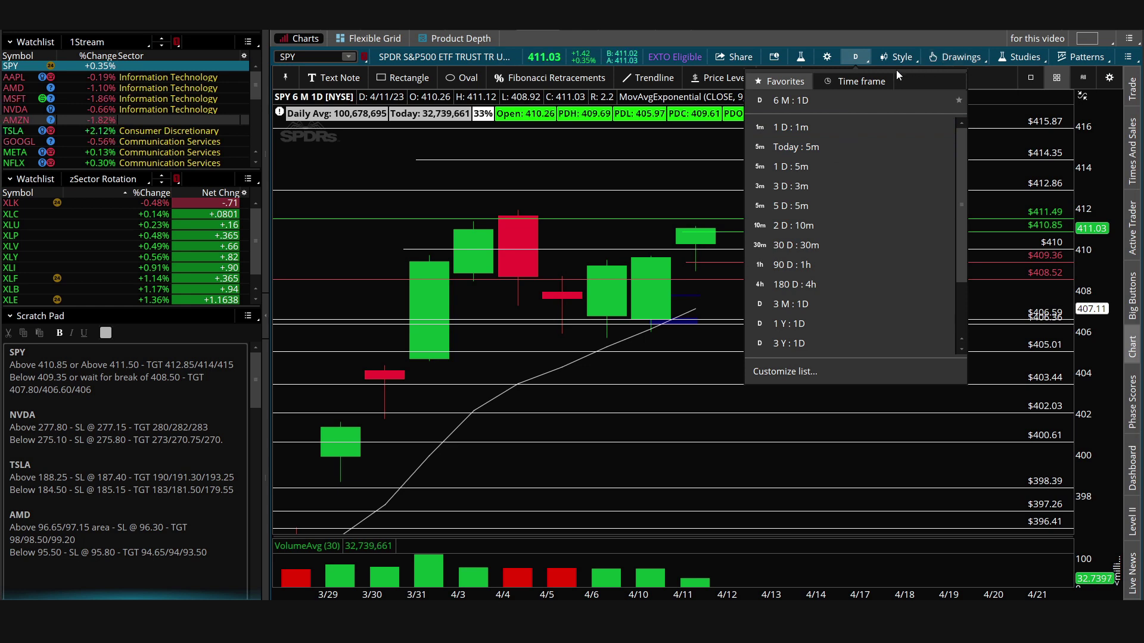
click(792, 166)
right_click(694, 138)
click(716, 150)
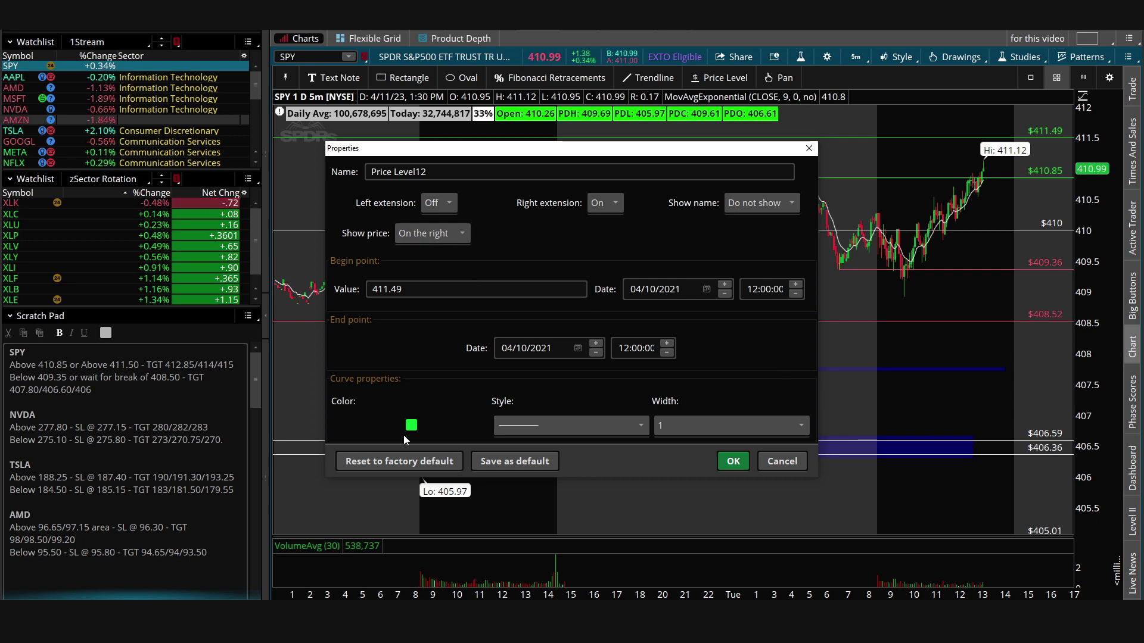
click(808, 147)
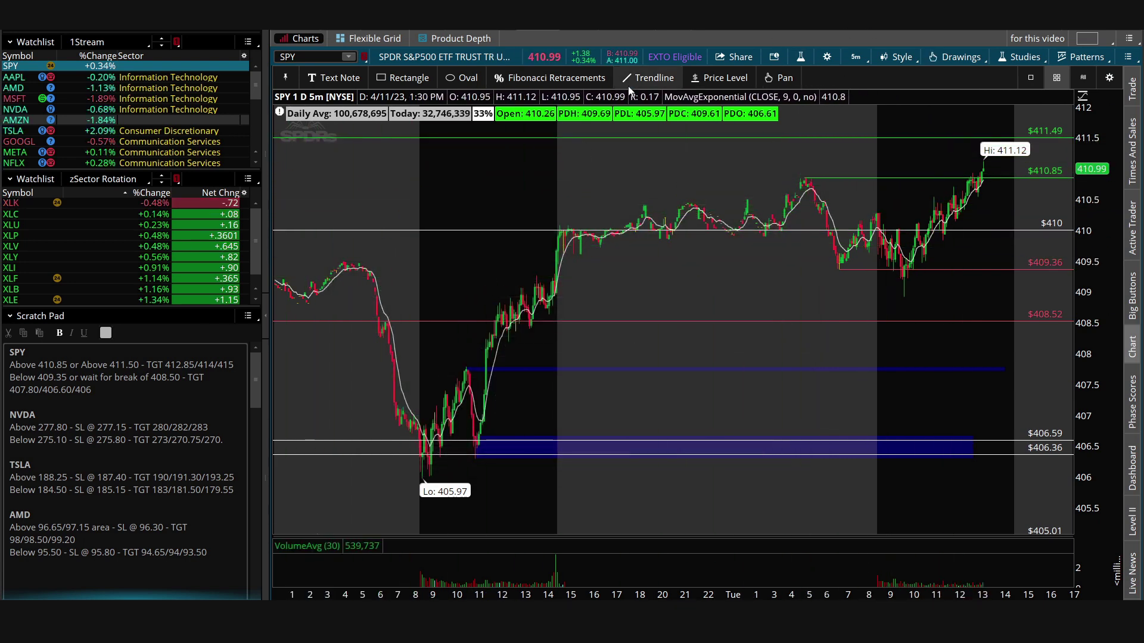
Draw a Fibonacci retracement from 406.78 to 408.95 with 1.618, 2.618 and 4.236 extensions.
click(575, 80)
click(608, 427)
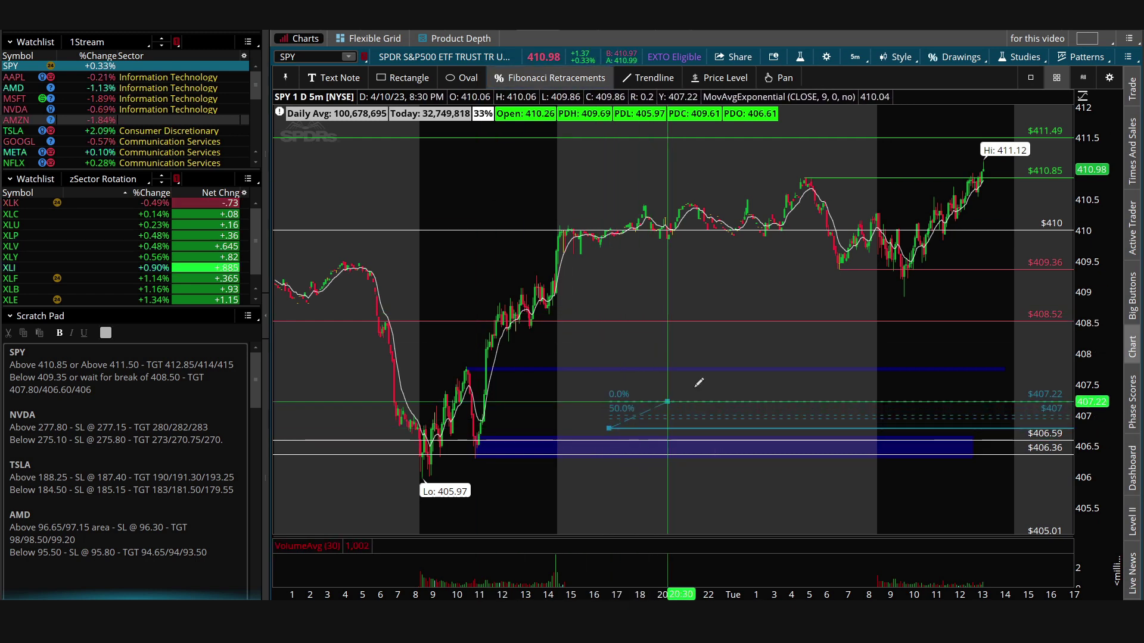
click(712, 294)
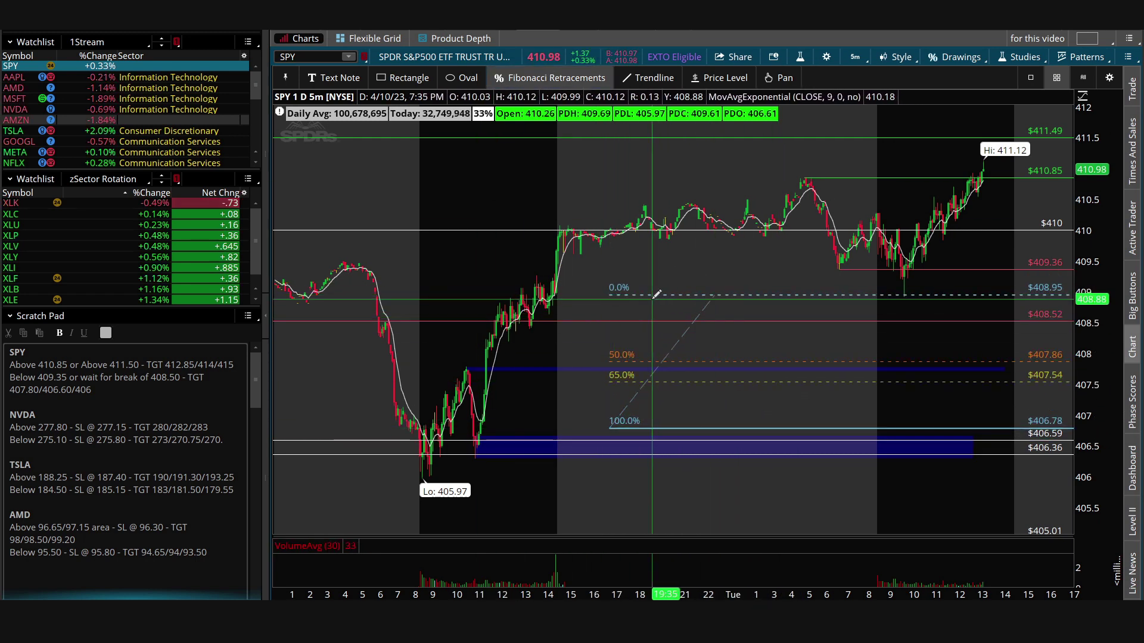
right_click(695, 295)
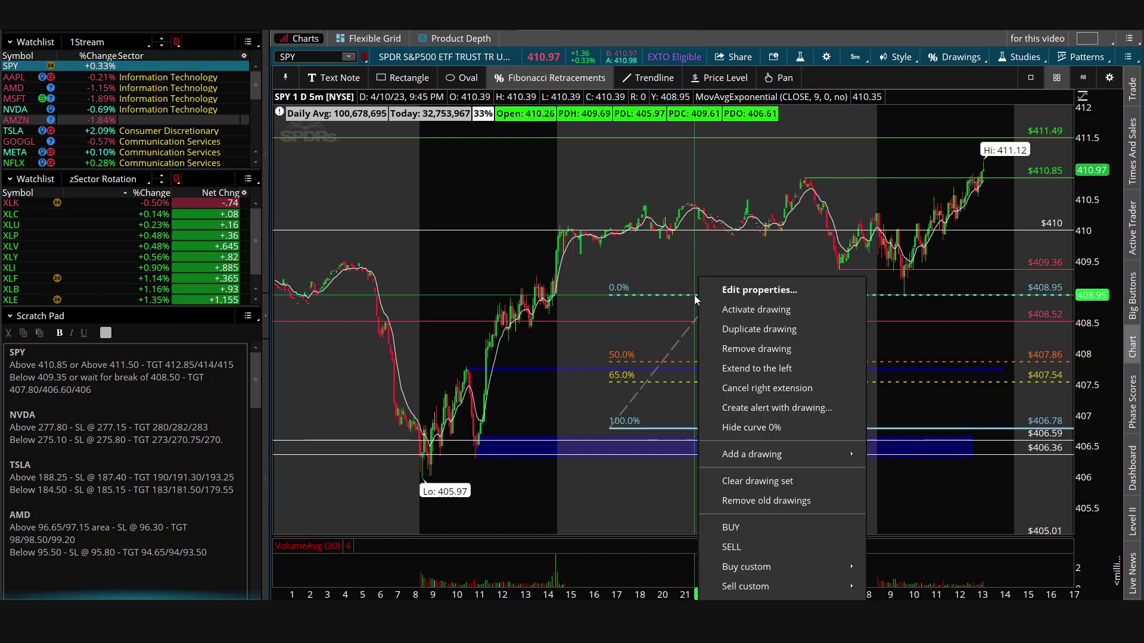
click(765, 282)
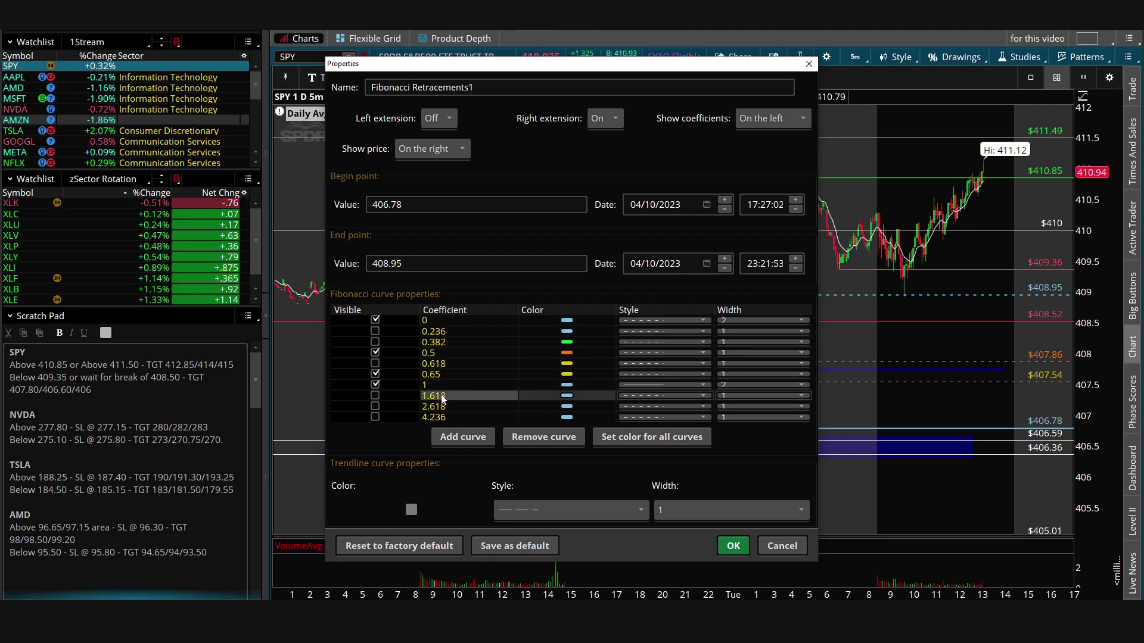
click(369, 396)
click(372, 406)
click(370, 416)
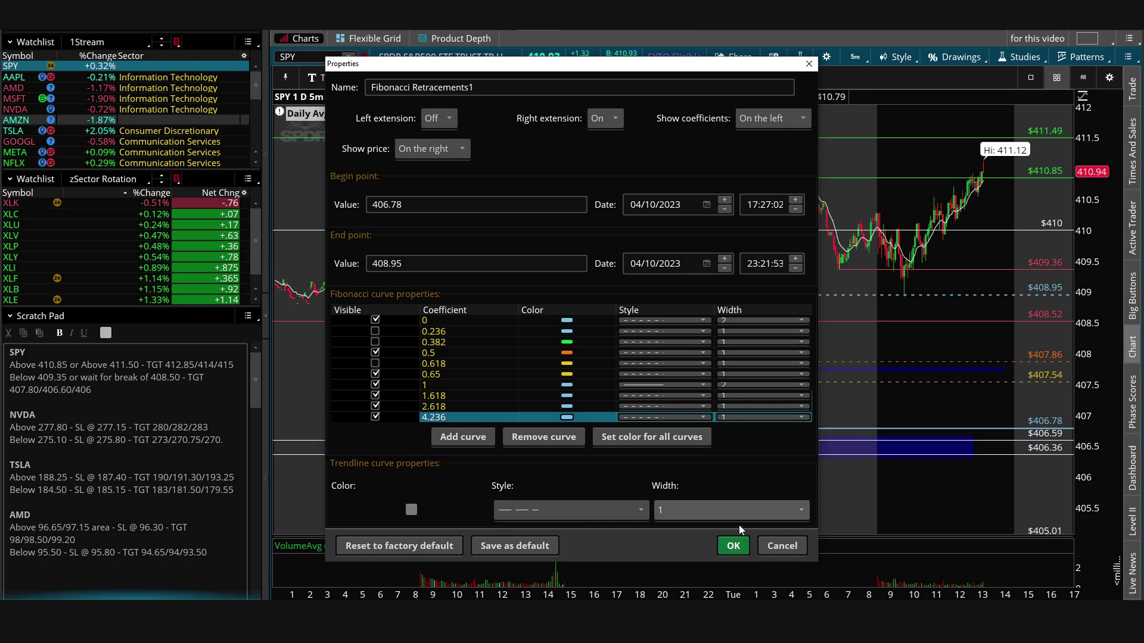
click(733, 546)
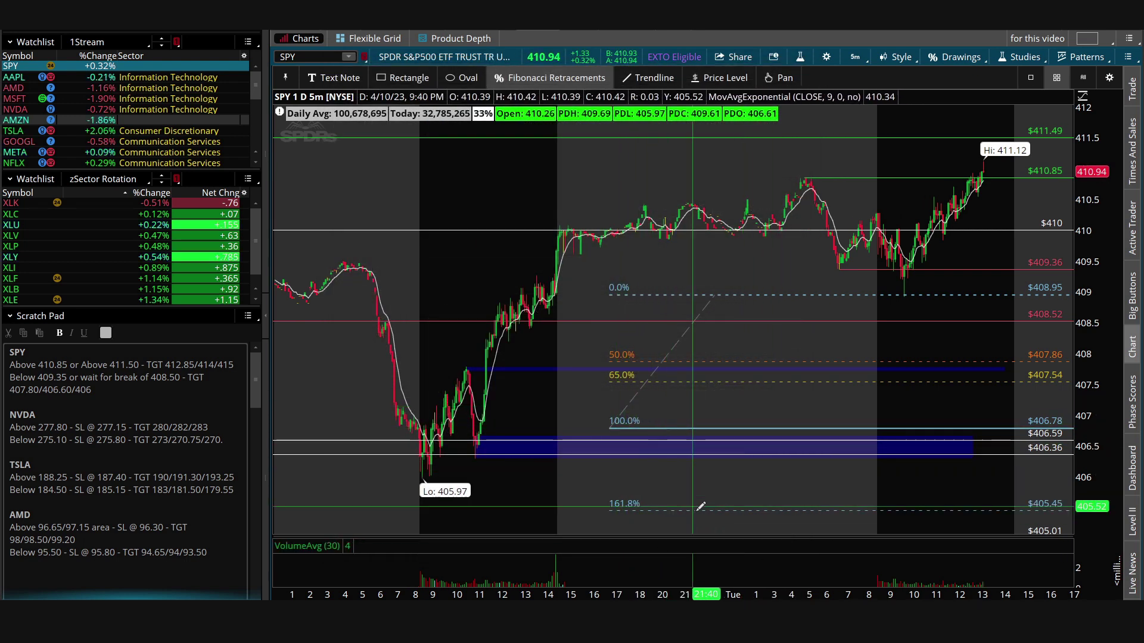
Hide the 1.618, 2.618 and 4.236 extension levels again.
right_click(799, 294)
click(830, 298)
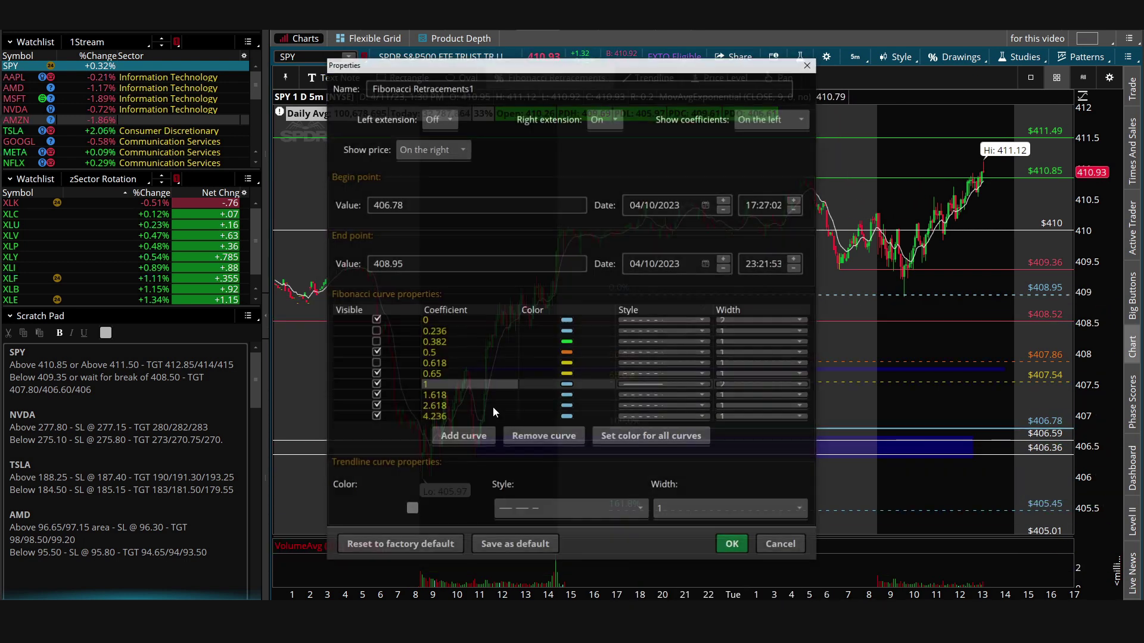
click(374, 417)
click(374, 406)
click(374, 396)
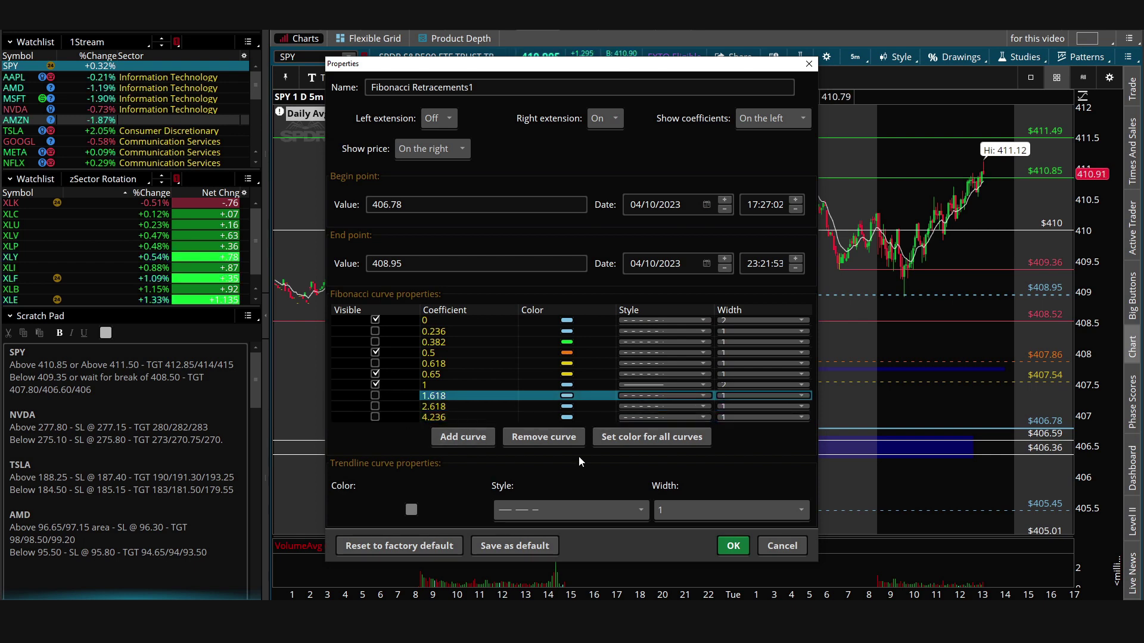
click(732, 545)
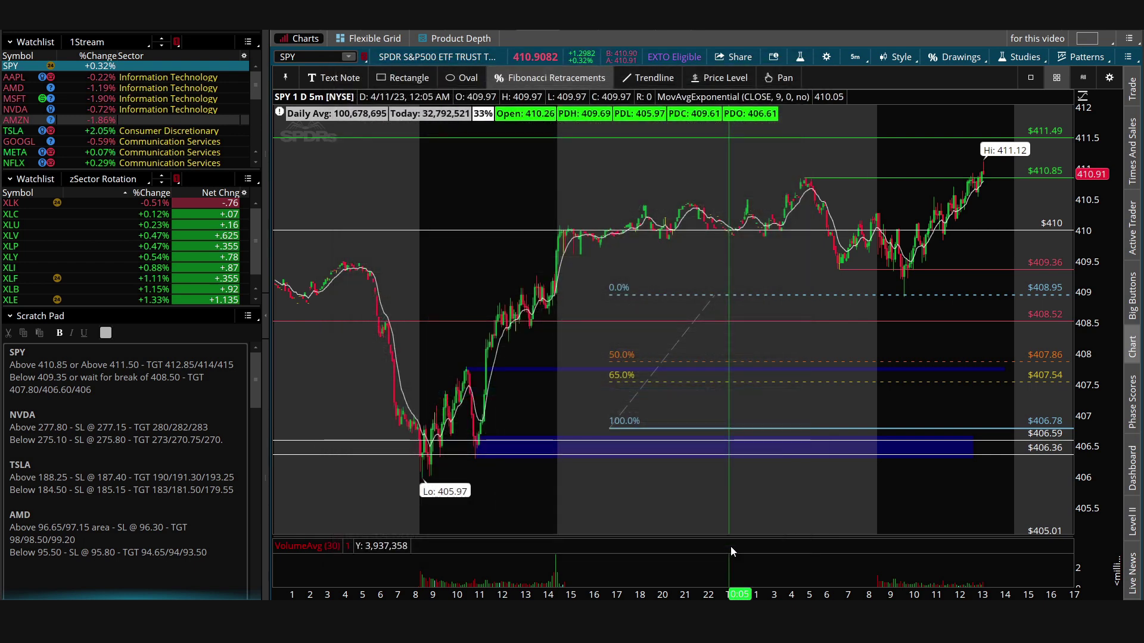
Delete the Fibonacci retracement from the chart.
right_click(636, 296)
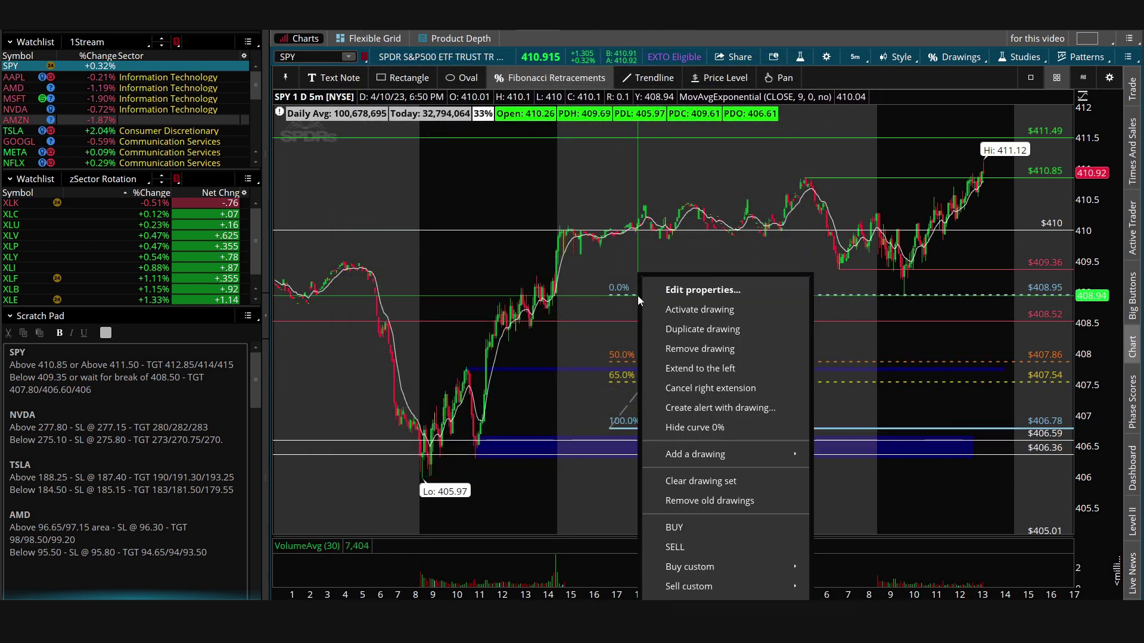
click(695, 296)
click(808, 62)
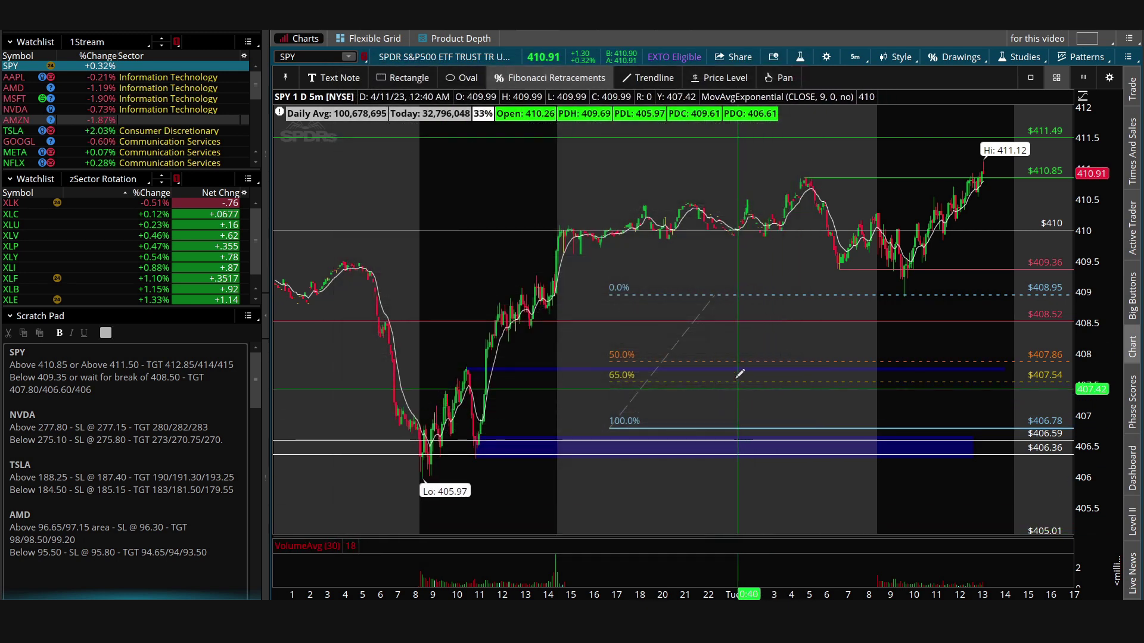
right_click(742, 377)
click(785, 350)
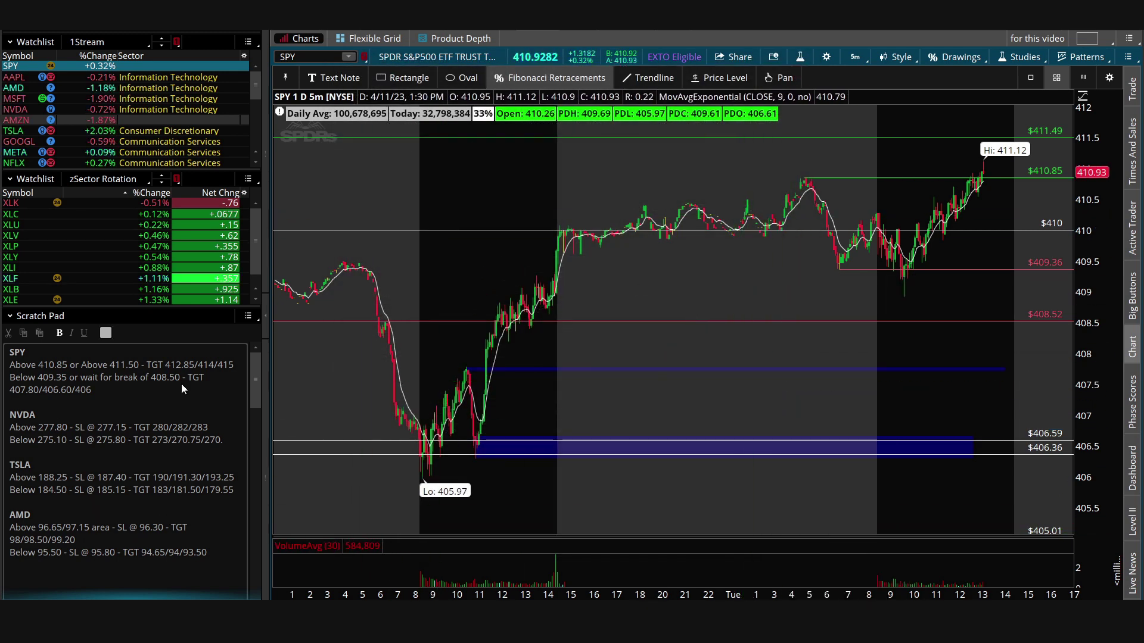
Glance at the watchlist list, then review the chart's studies in Edit Studies and Strategies.
click(105, 177)
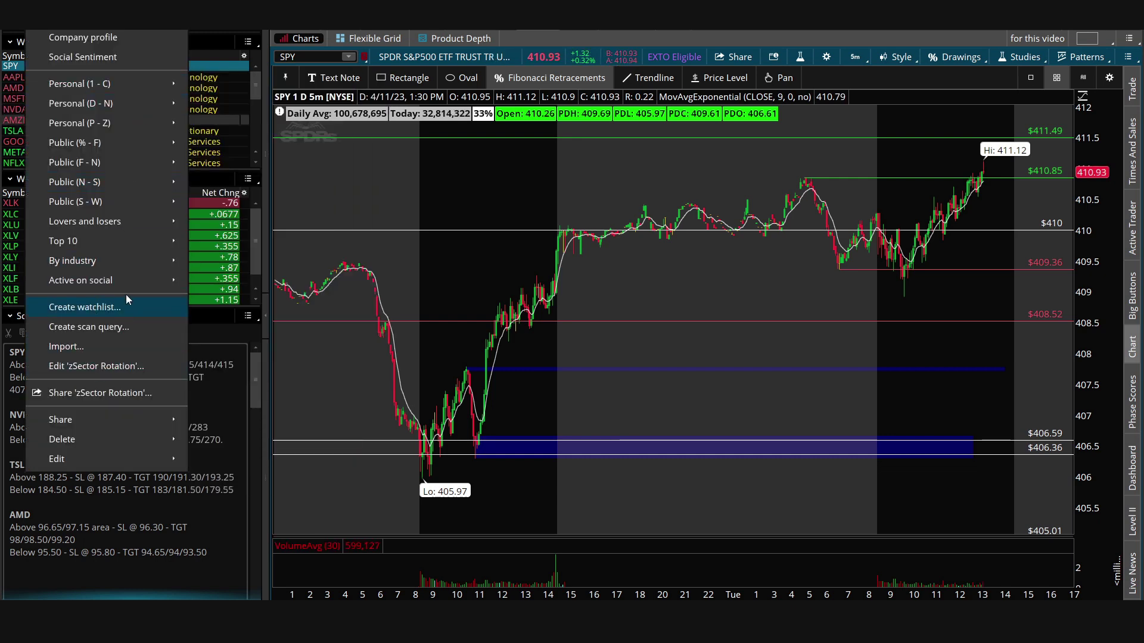
key(Escape)
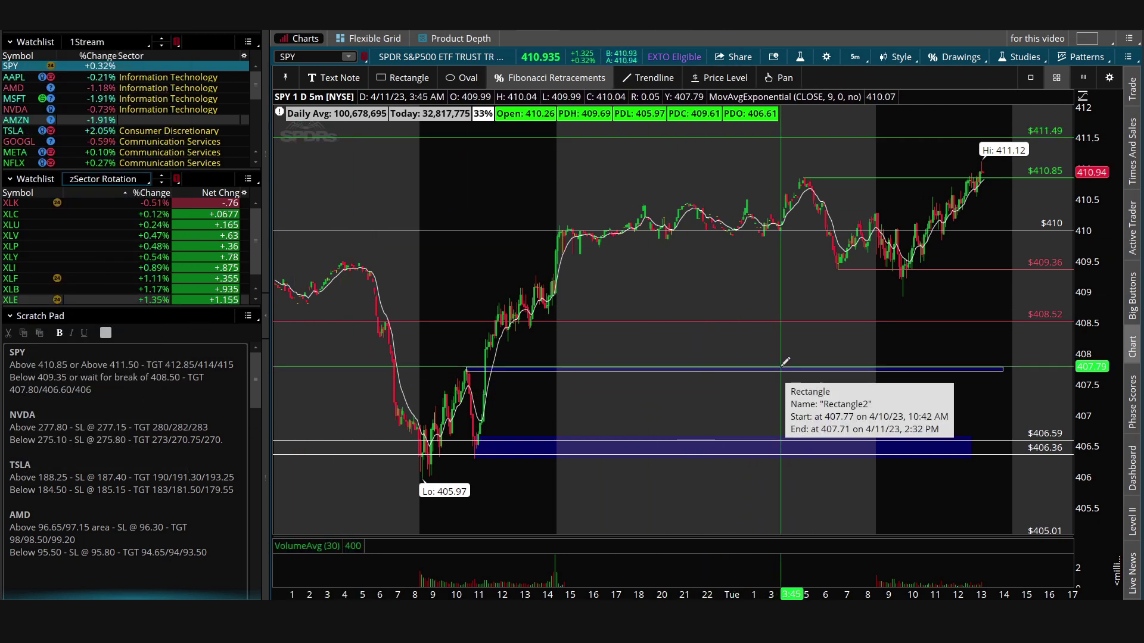
click(800, 56)
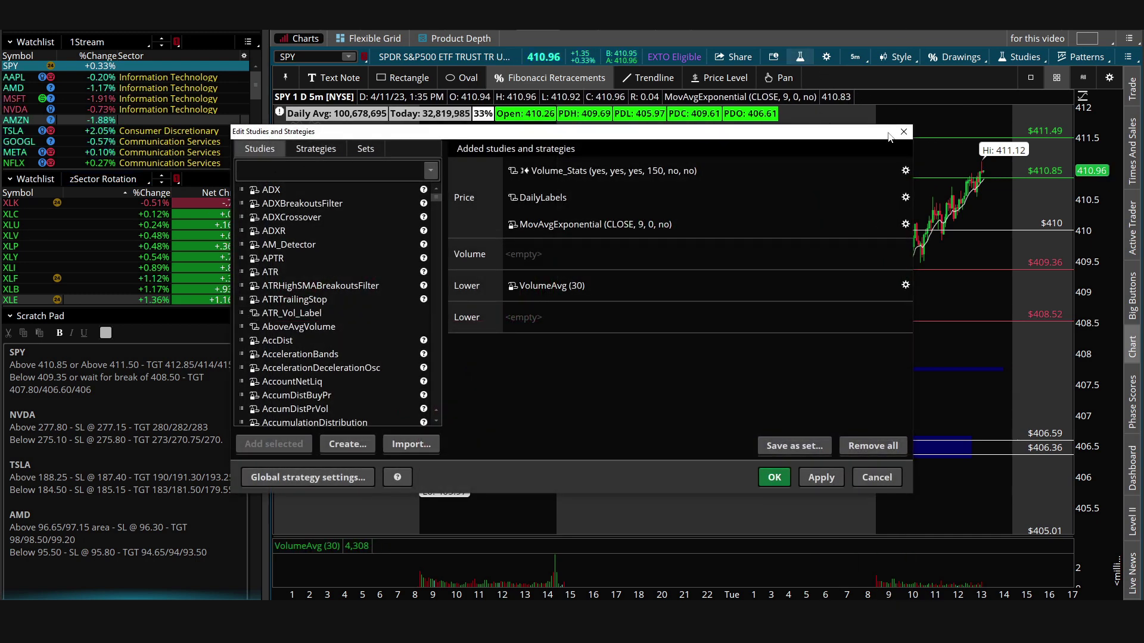
Close the studies editor and page through Price axis, Time axis and Favorite time frames settings.
click(903, 132)
click(828, 57)
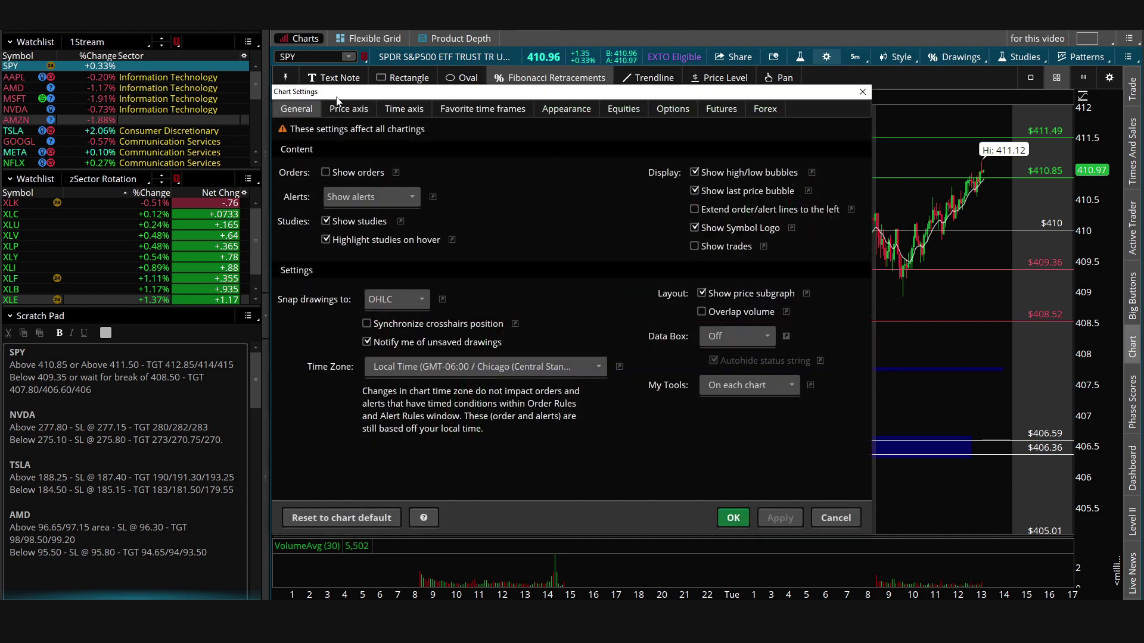
click(351, 109)
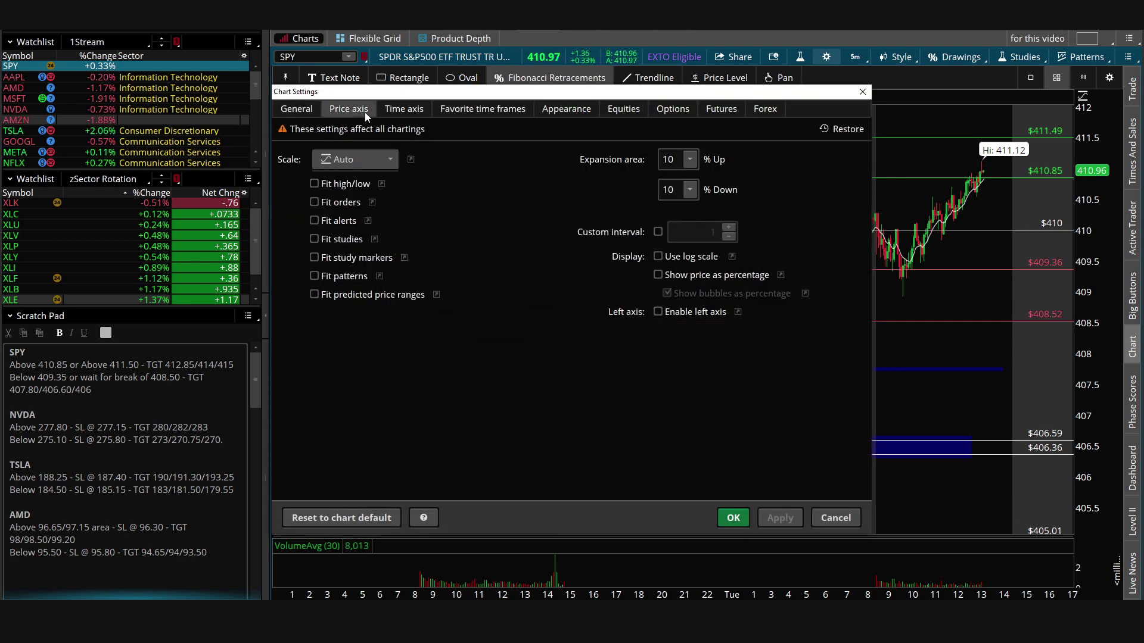
click(414, 112)
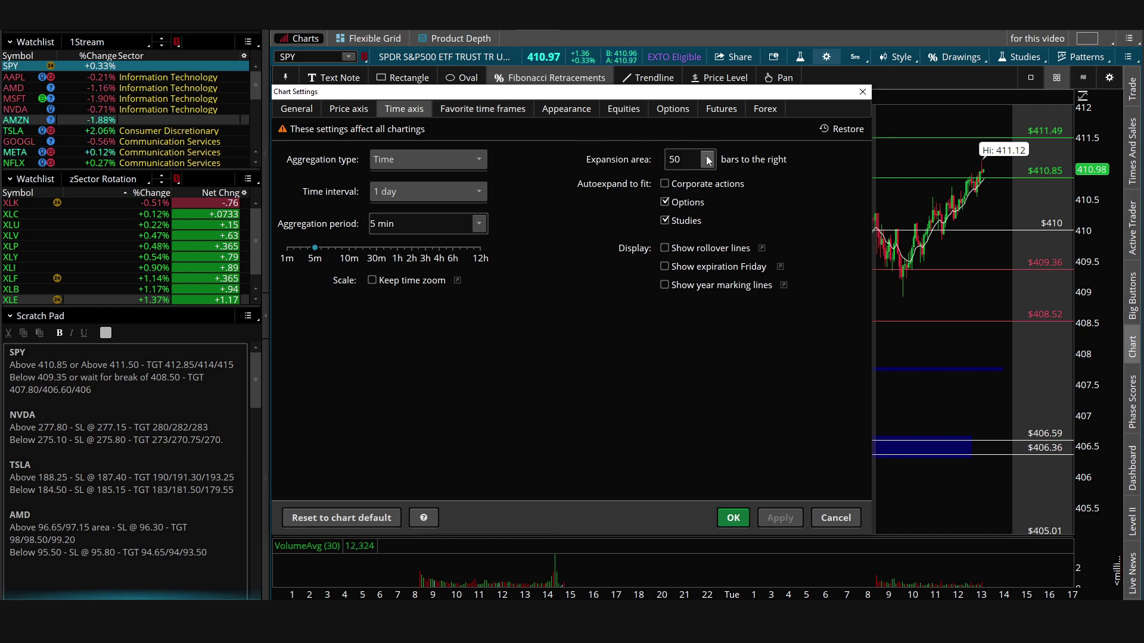
click(481, 108)
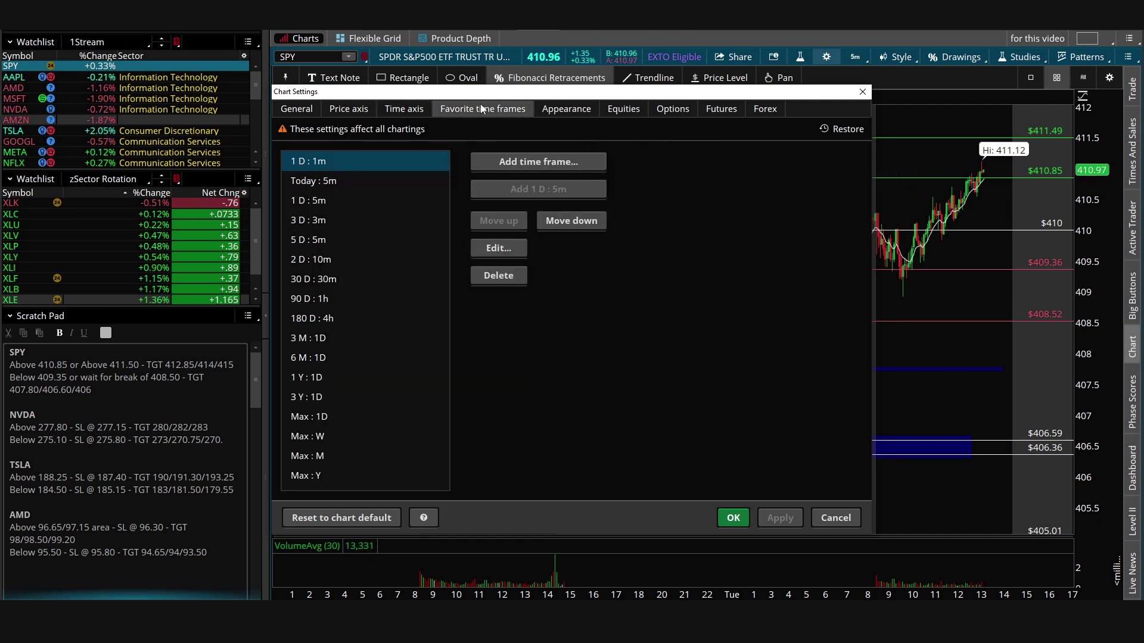